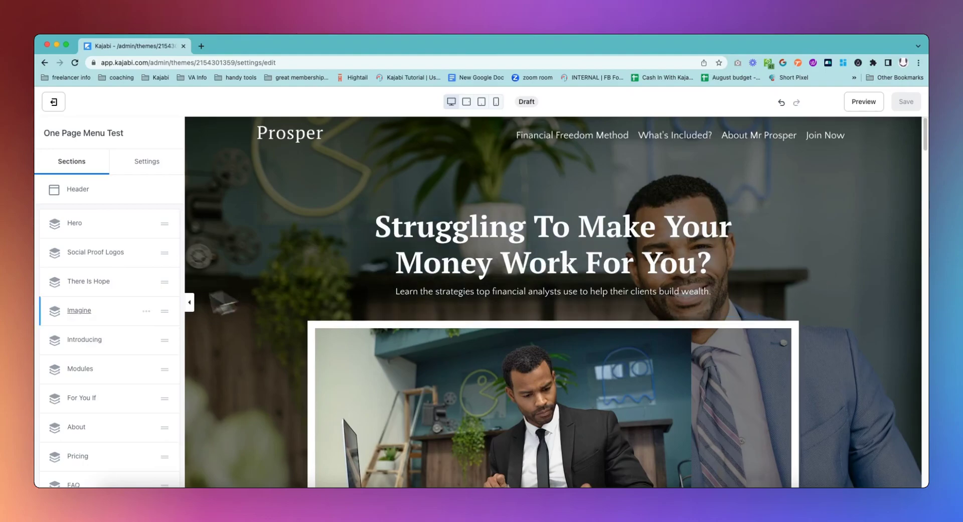
# Step: Add a new Custom Section to the end of the page
pyautogui.scroll(-3, 97, 351)
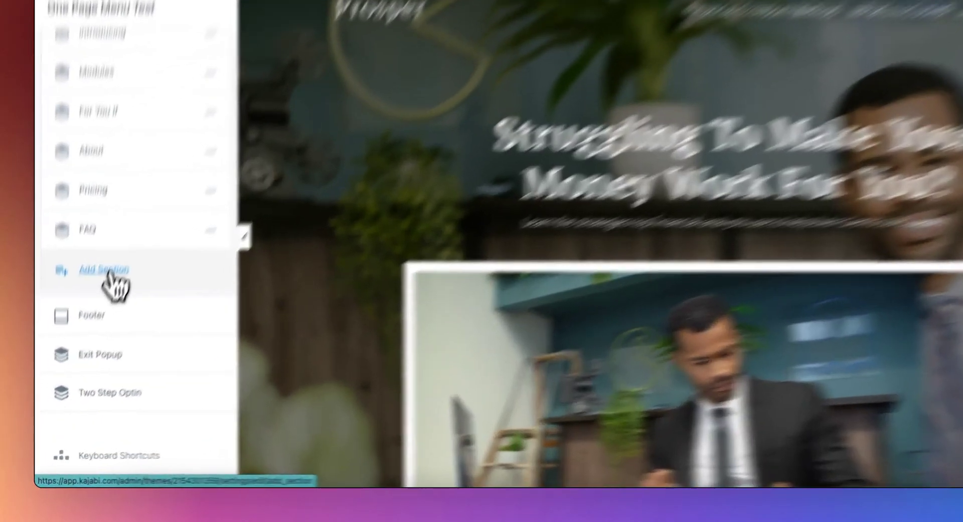
pyautogui.click(91, 385)
pyautogui.scroll(-15, 148, 184)
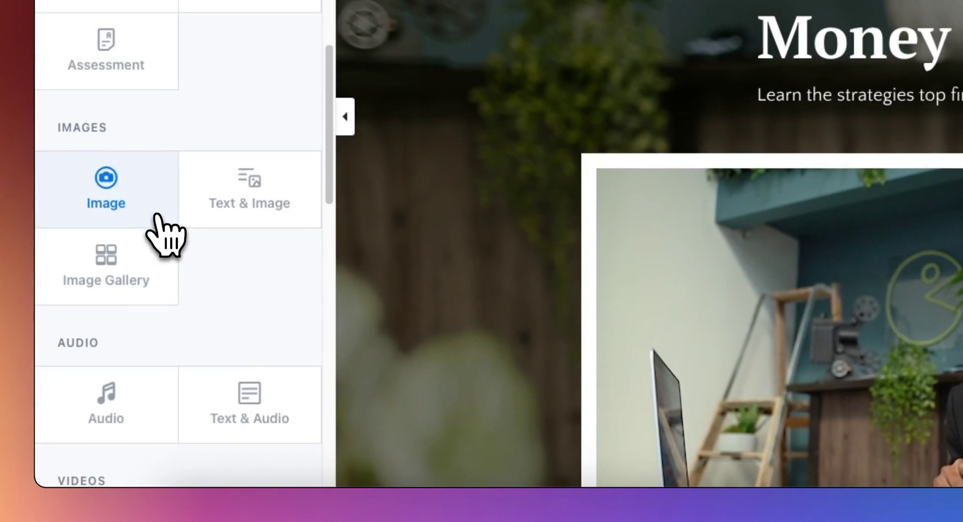
pyautogui.scroll(-10, 153, 216)
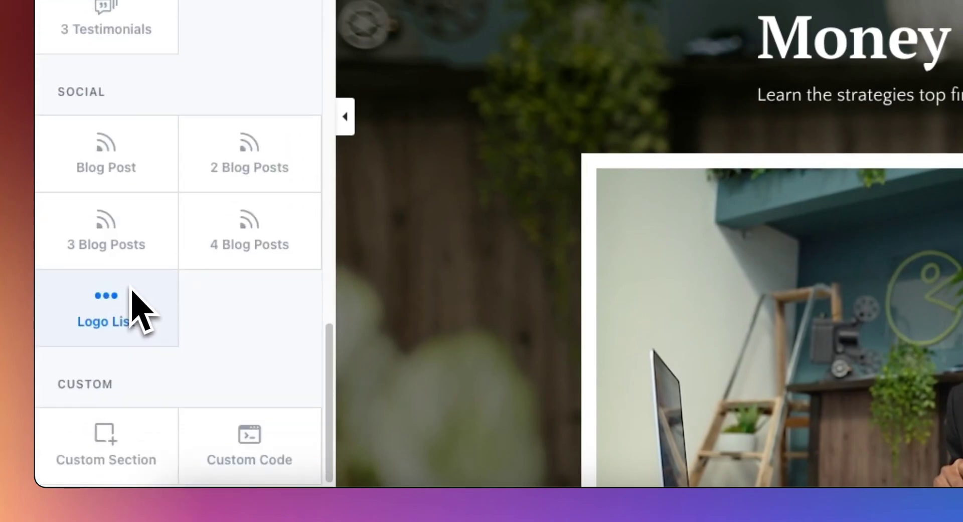
pyautogui.click(103, 435)
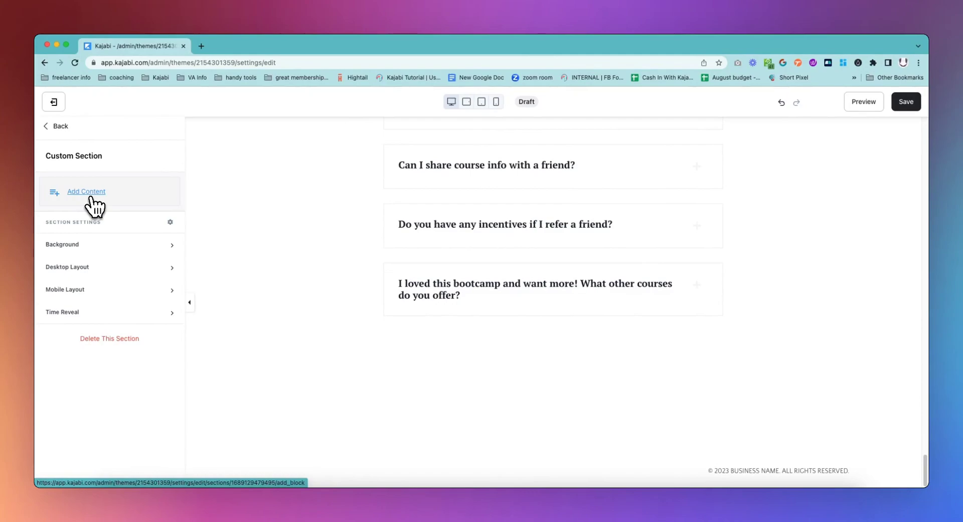
# Step: Add a Call to Action block to the custom section and set its width to 3 columns
pyautogui.click(91, 197)
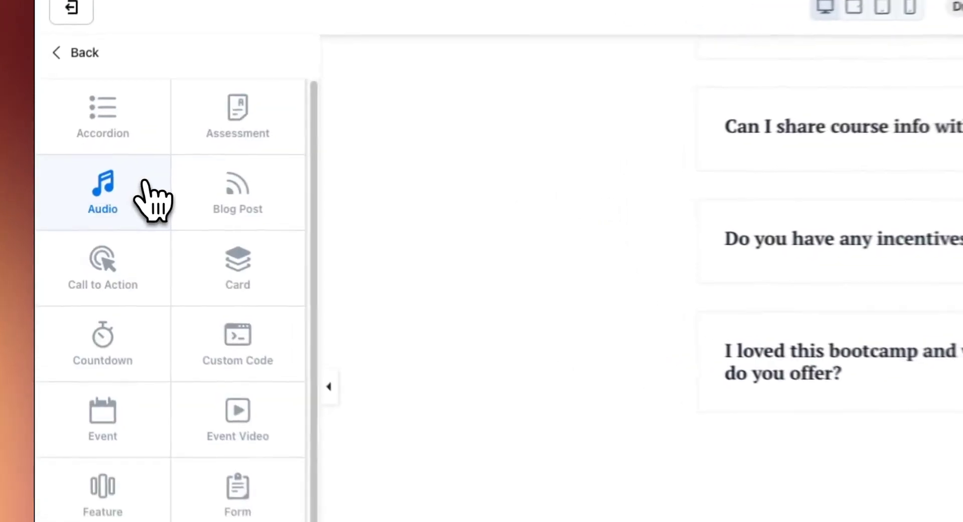
pyautogui.click(128, 284)
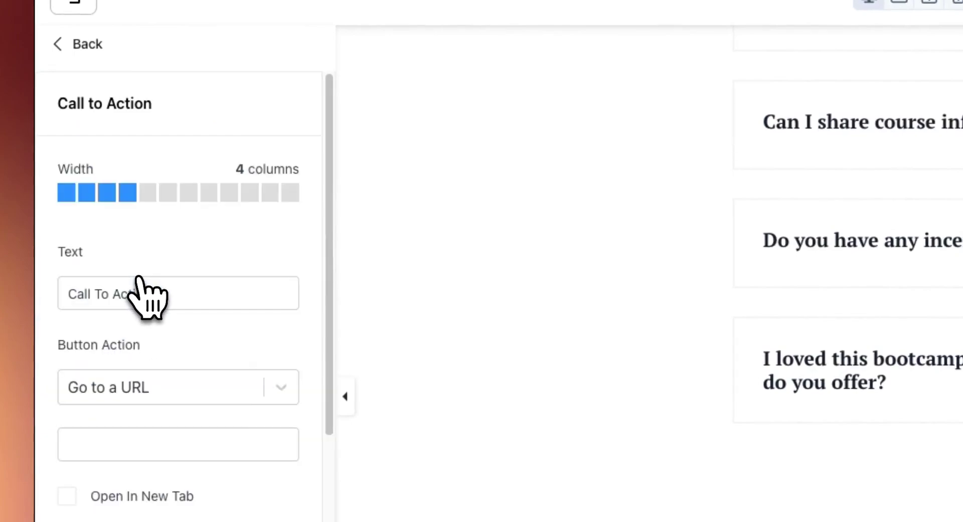
pyautogui.click(110, 193)
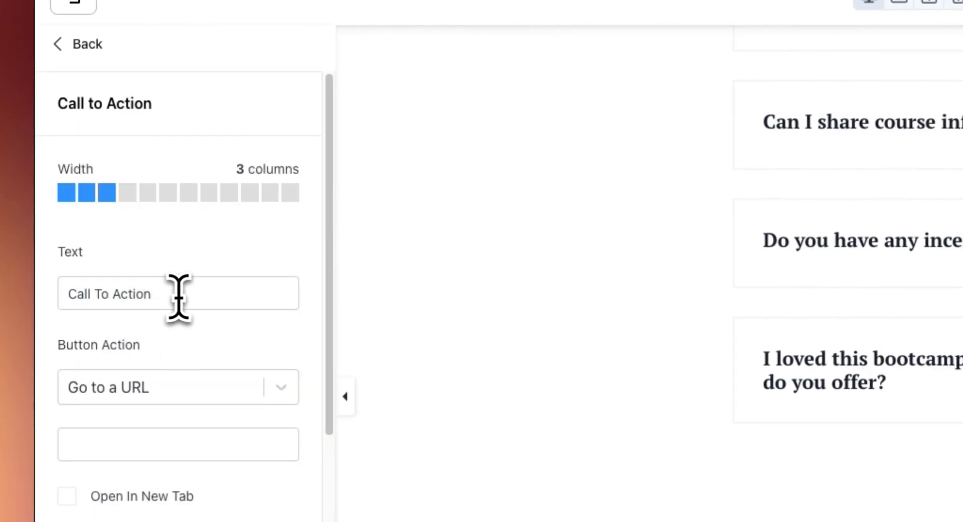
# Step: Change the call-to-action button's text to "Financial Freedom Info"
pyautogui.moveTo(178, 297); pyautogui.dragTo(26, 286)
pyautogui.write('F')
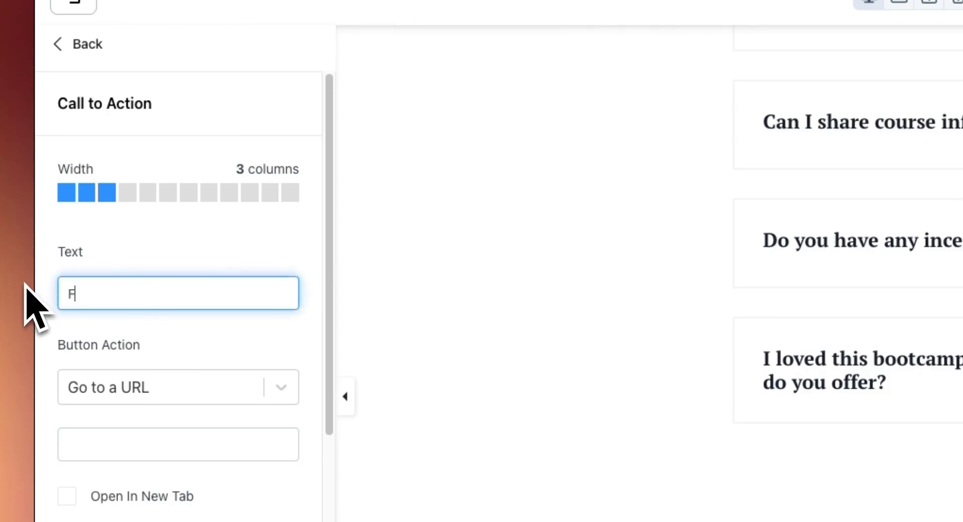
pyautogui.write('ree')
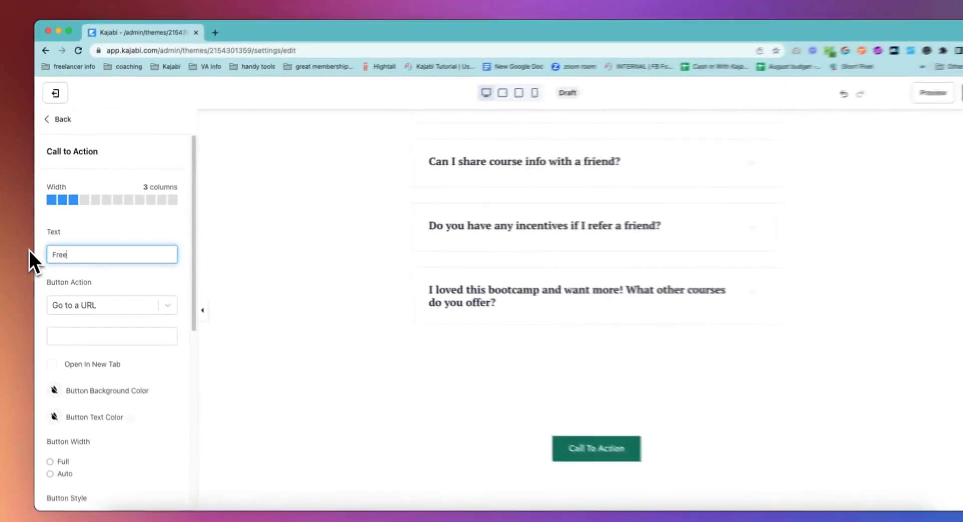
pyautogui.press('BackSpace')
pyautogui.press('BackSpace')
pyautogui.press('BackSpace')
pyautogui.write('inancia')
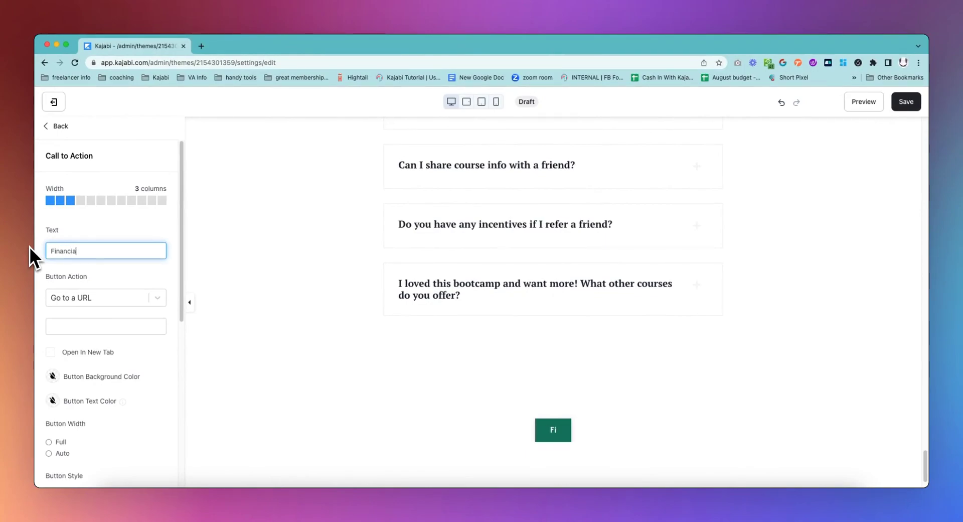
pyautogui.write('l Freedom Info')
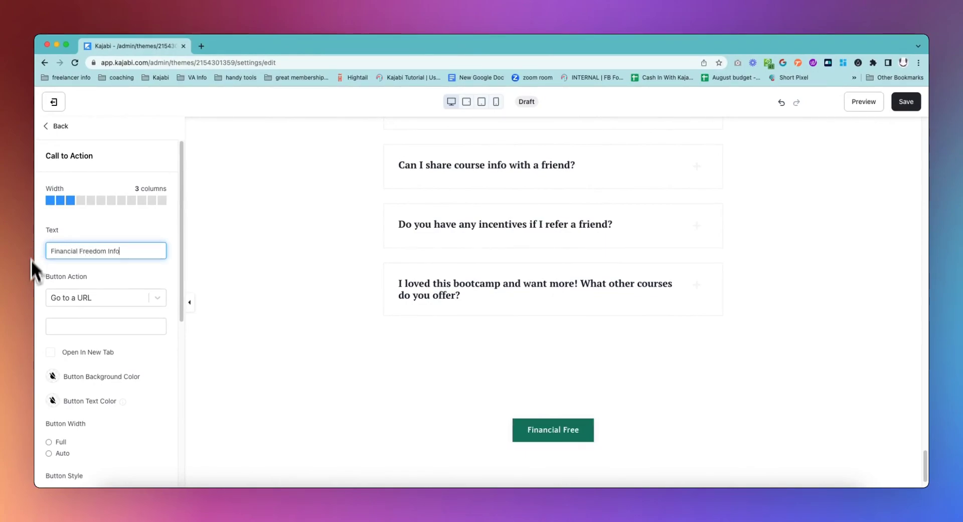
# Step: Set the button action to go to a section on this page and choose the Introducing section as its target
pyautogui.click(98, 298)
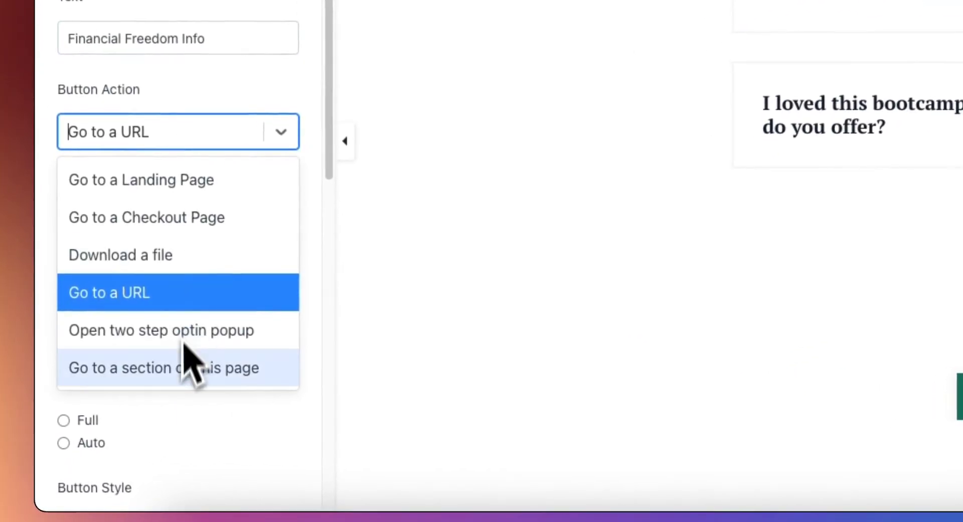
pyautogui.click(187, 357)
pyautogui.click(211, 192)
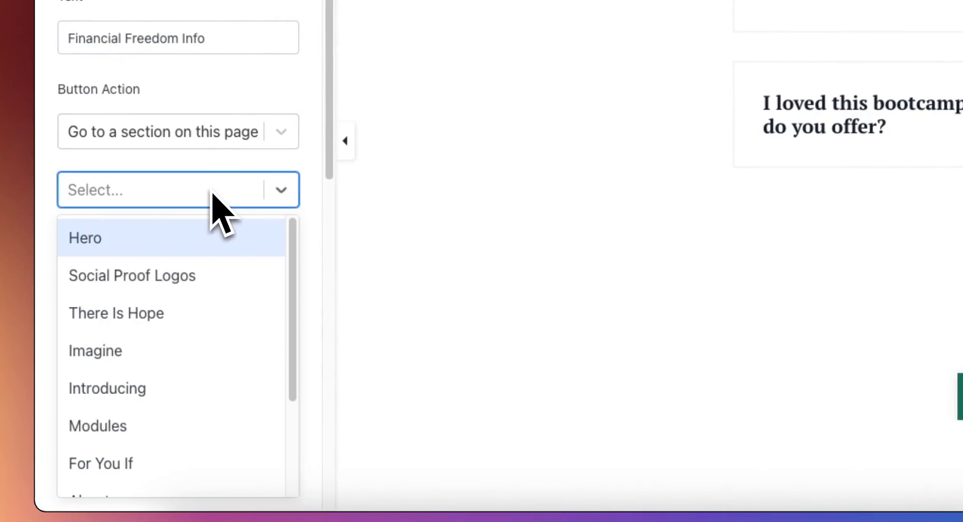
pyautogui.click(153, 390)
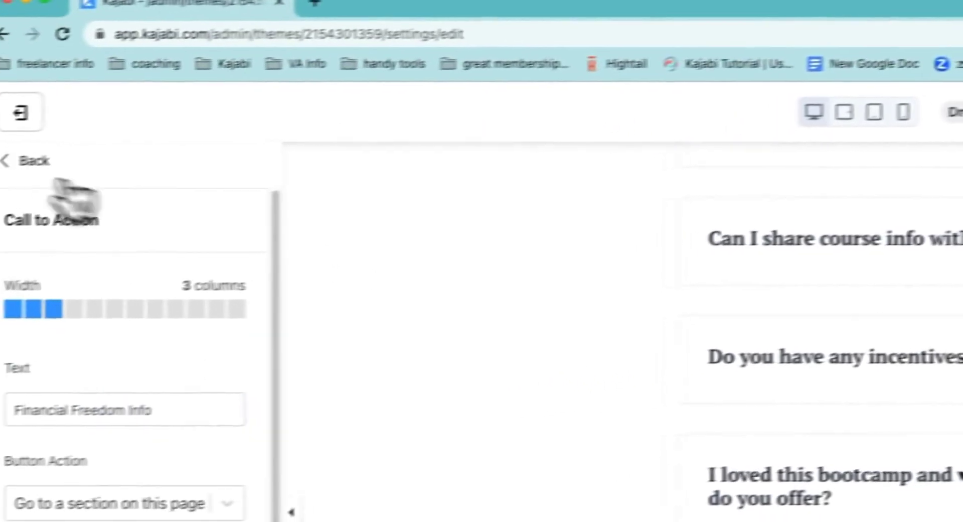
# Step: Duplicate the Call to Action block three times within the custom section to make four buttons
pyautogui.click(75, 153)
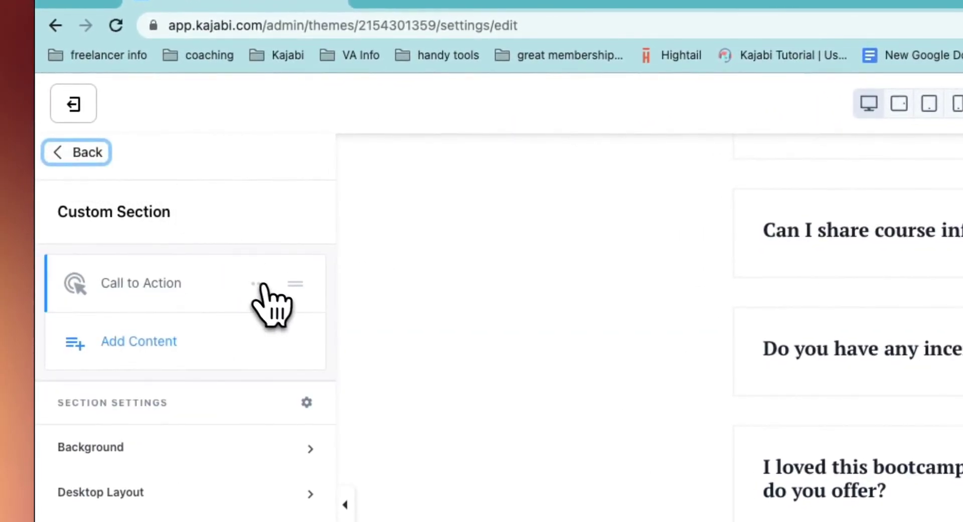
pyautogui.click(259, 284)
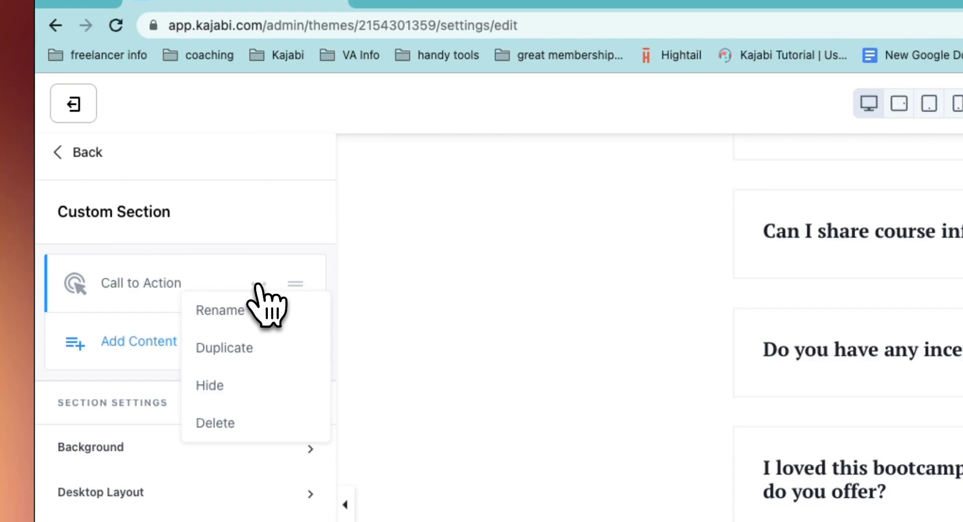
pyautogui.click(250, 386)
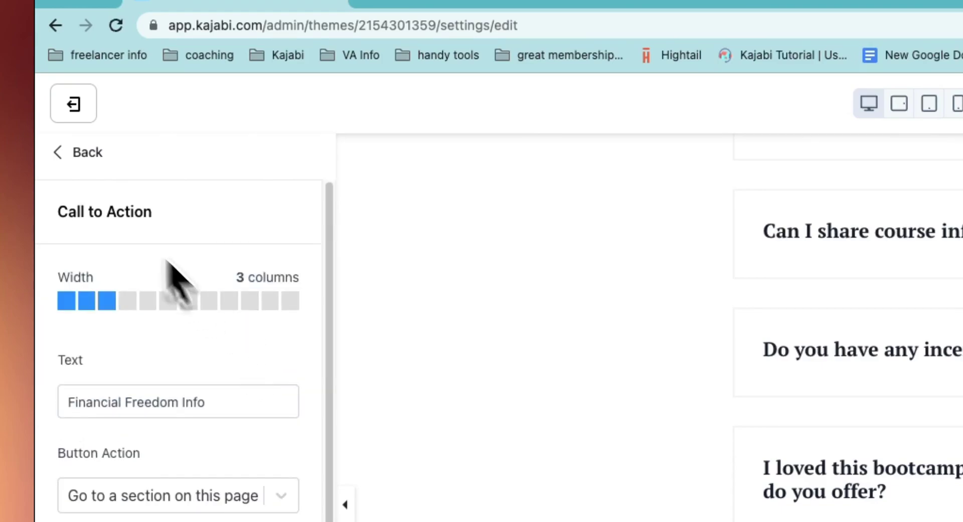
pyautogui.click(86, 165)
pyautogui.click(258, 284)
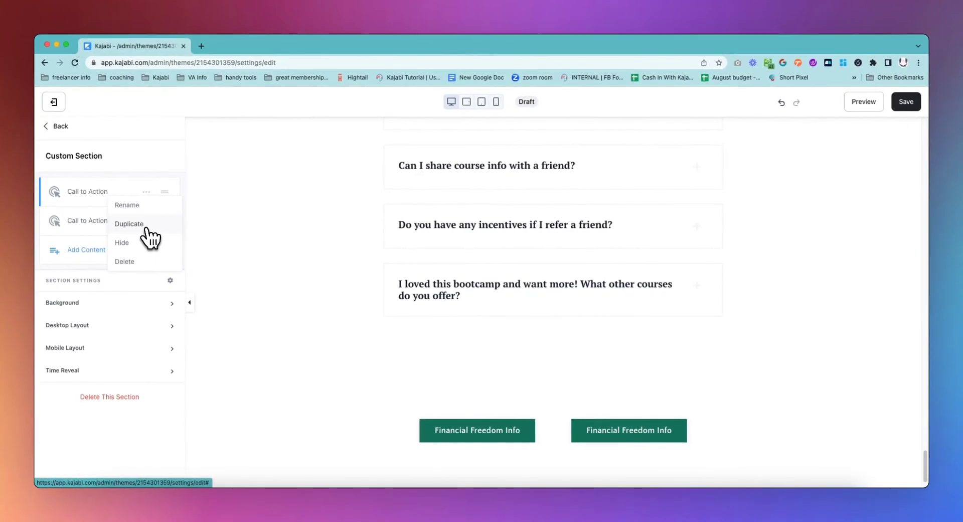
pyautogui.click(147, 228)
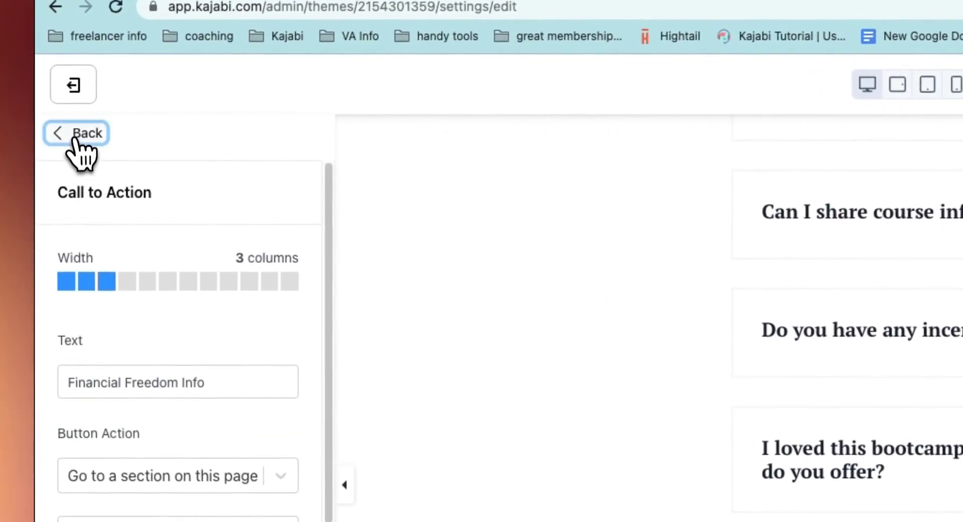
pyautogui.click(75, 135)
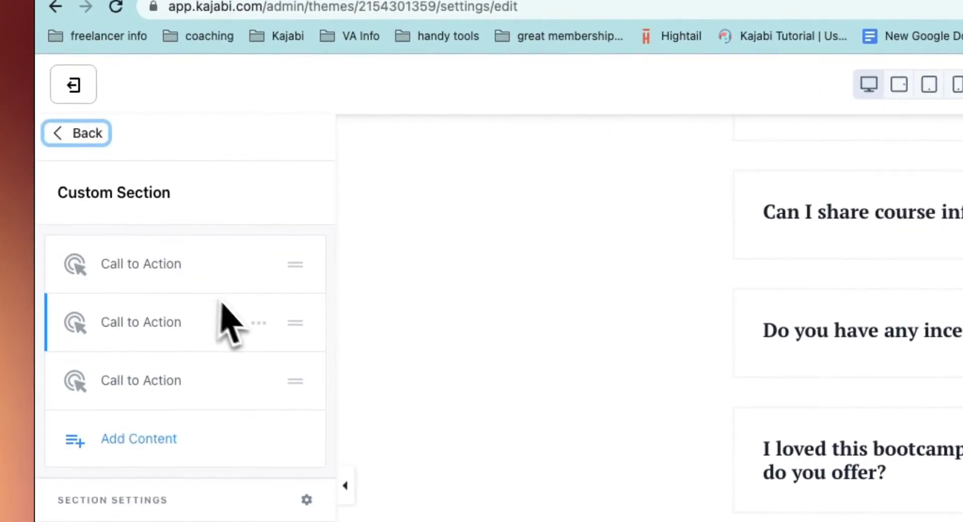
pyautogui.click(258, 323)
pyautogui.click(261, 387)
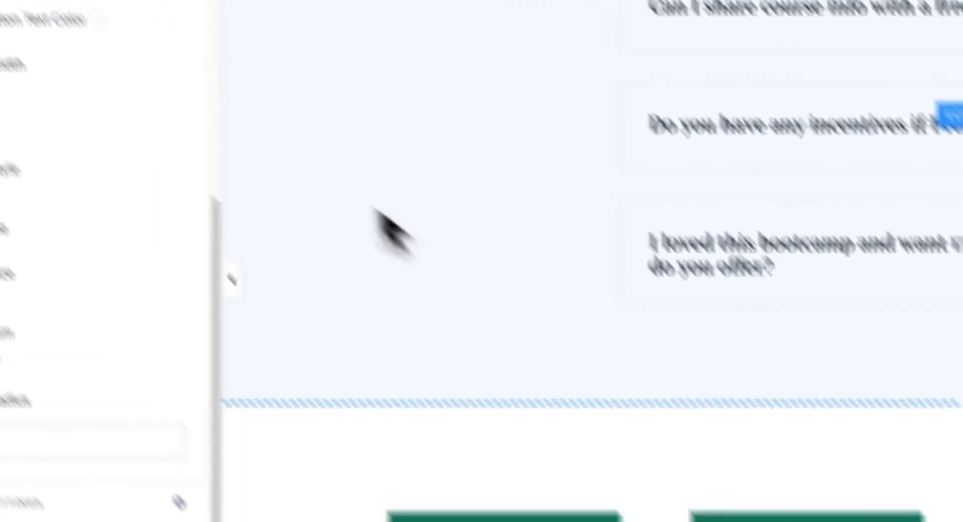
# Step: Set the second button's text to "Course Details" and its target section to Modules
pyautogui.scroll(6, 20, 238)
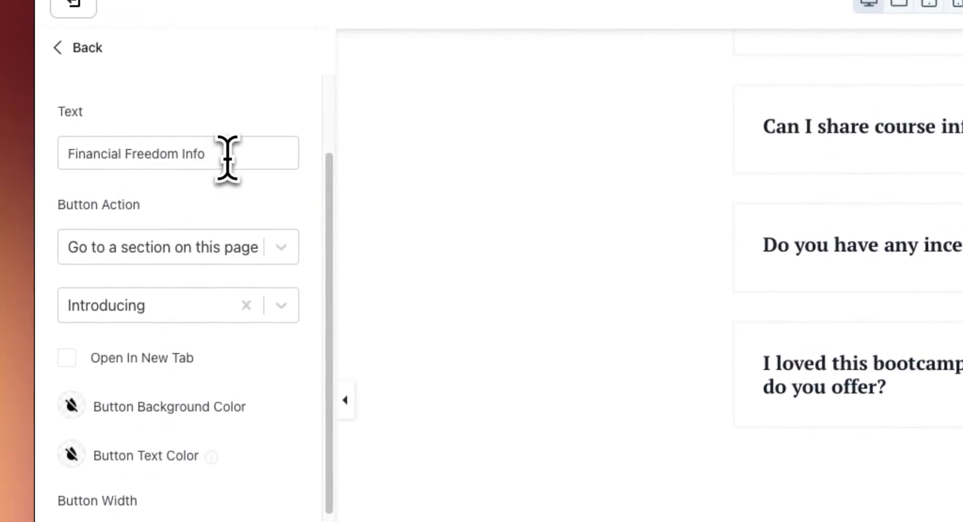
pyautogui.moveTo(228, 158); pyautogui.dragTo(82, 148)
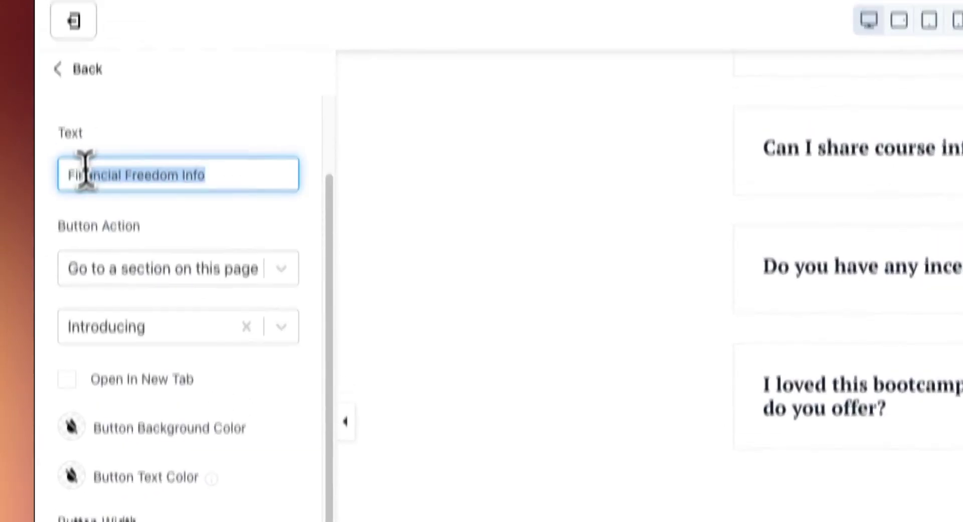
pyautogui.press('BackSpace')
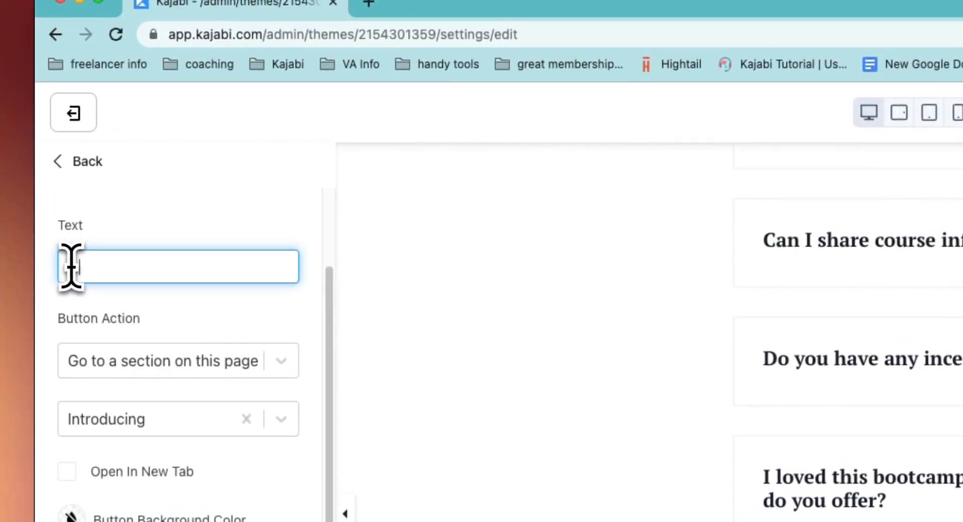
pyautogui.write('Module De')
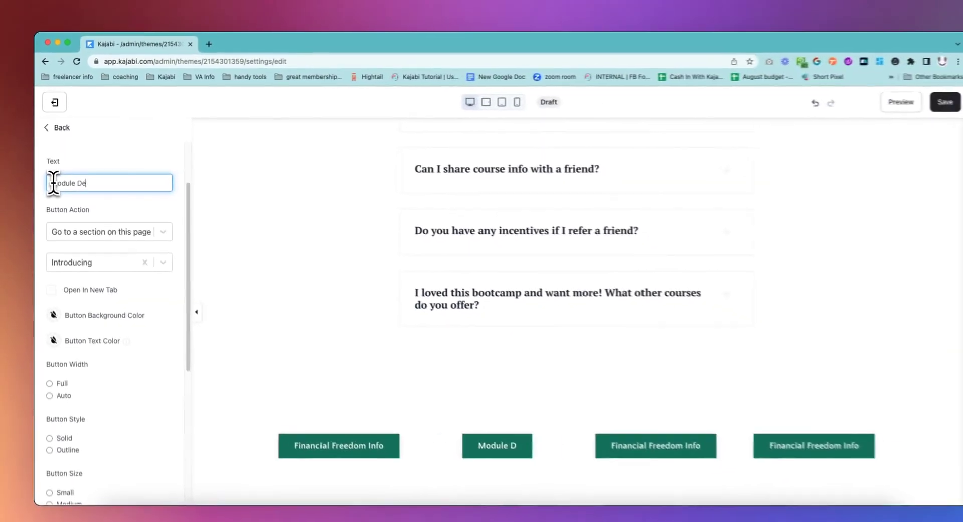
pyautogui.press('BackSpace')
pyautogui.press('BackSpace')
pyautogui.press('BackSpace')
pyautogui.press('BackSpace')
pyautogui.press('BackSpace')
pyautogui.press('BackSpace')
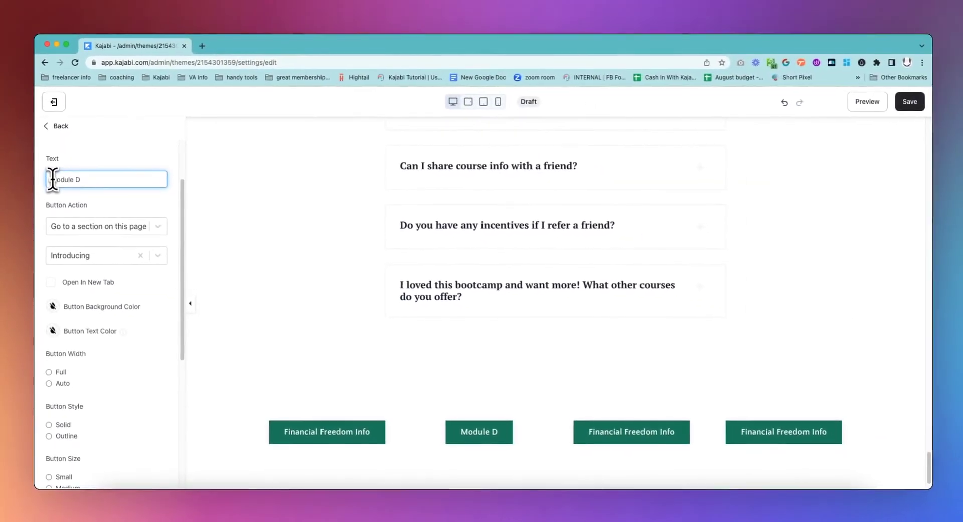
pyautogui.write('Cour')
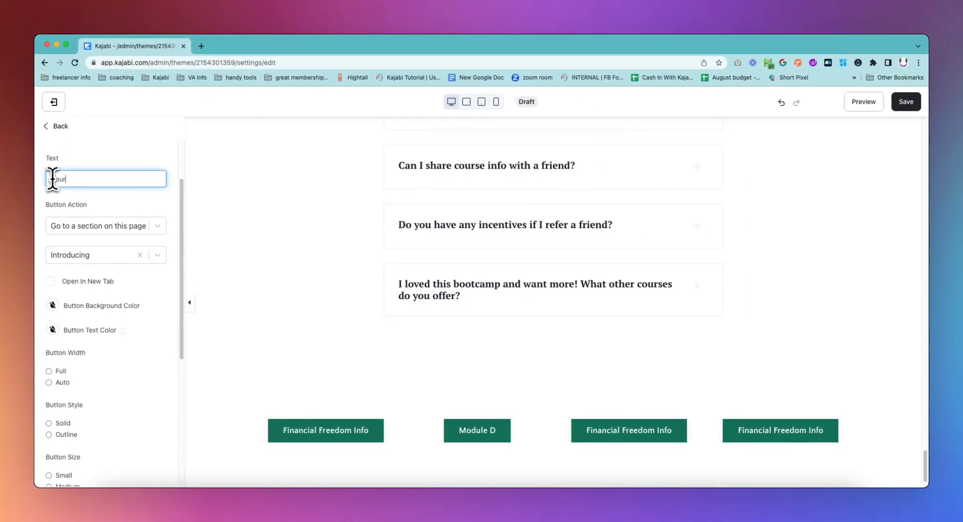
pyautogui.write('se Details')
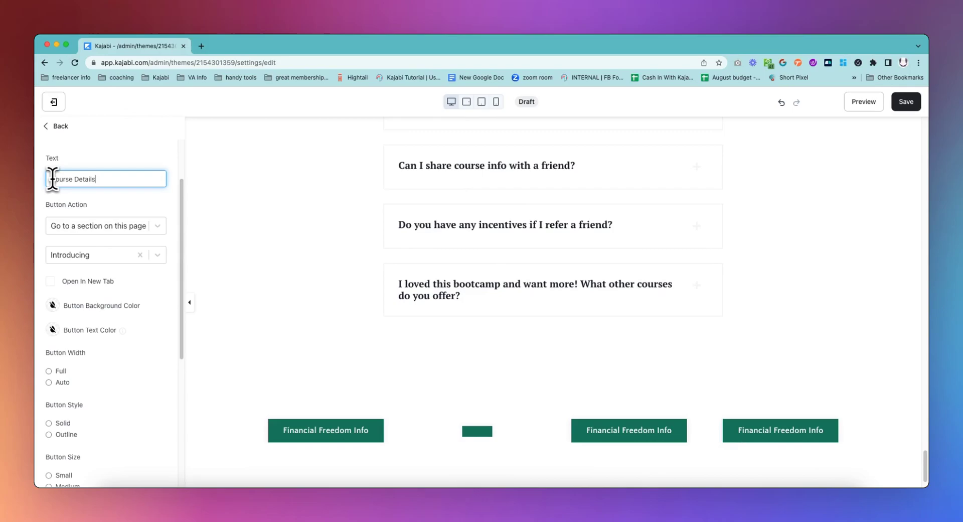
pyautogui.click(83, 257)
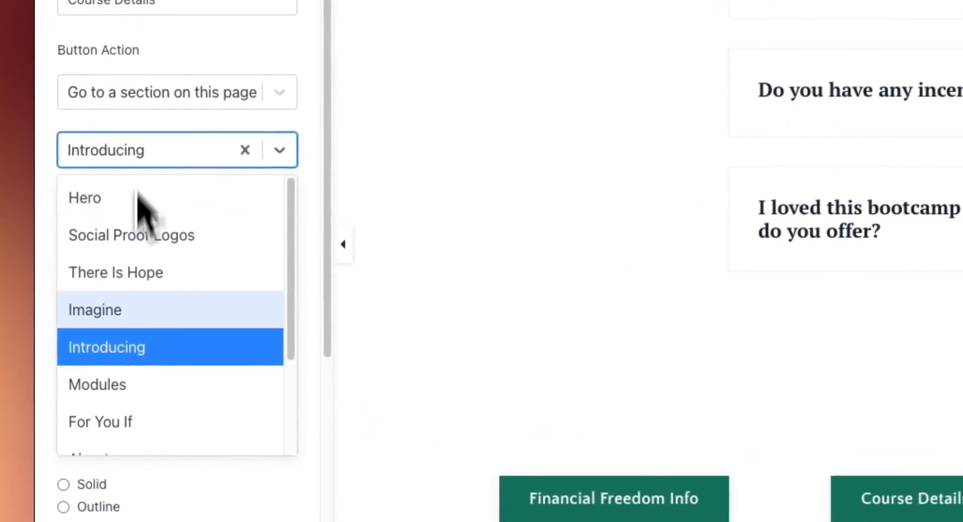
pyautogui.click(112, 384)
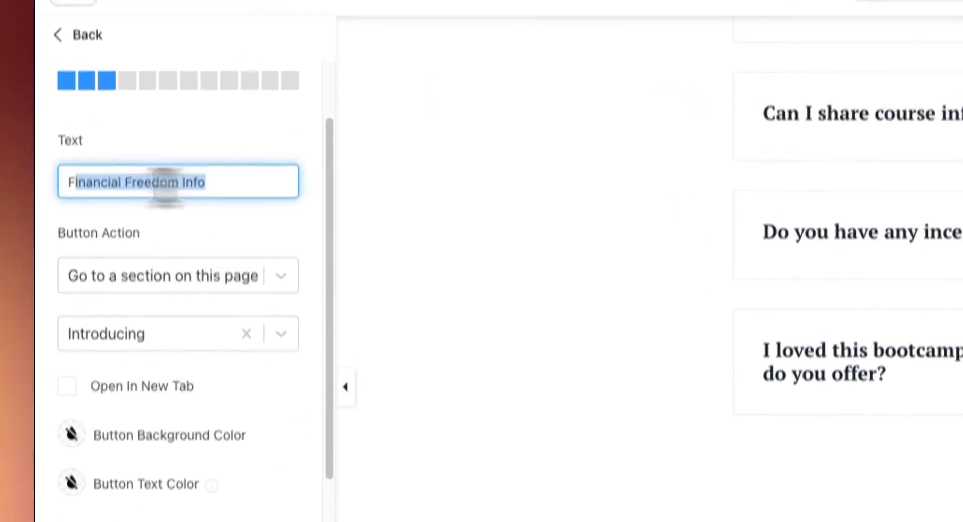
# Step: Set the third button's text to "About Mr Prosper" and its target section to About
pyautogui.write('About Mr P')
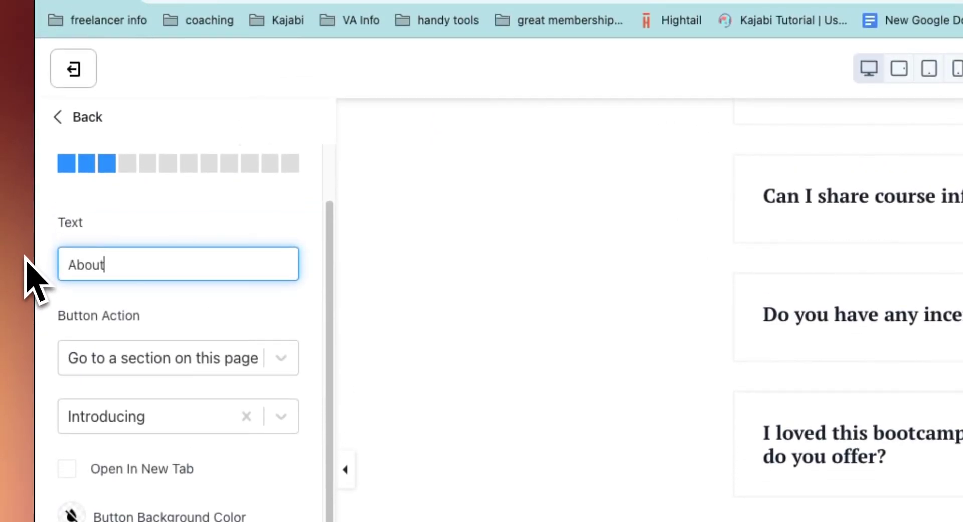
pyautogui.write('rosper')
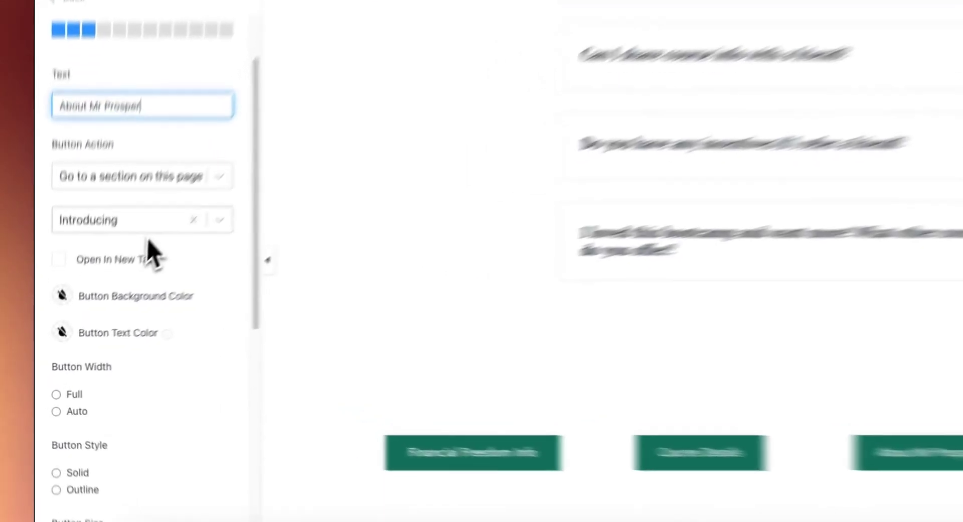
pyautogui.click(108, 281)
pyautogui.scroll(-1, 174, 372)
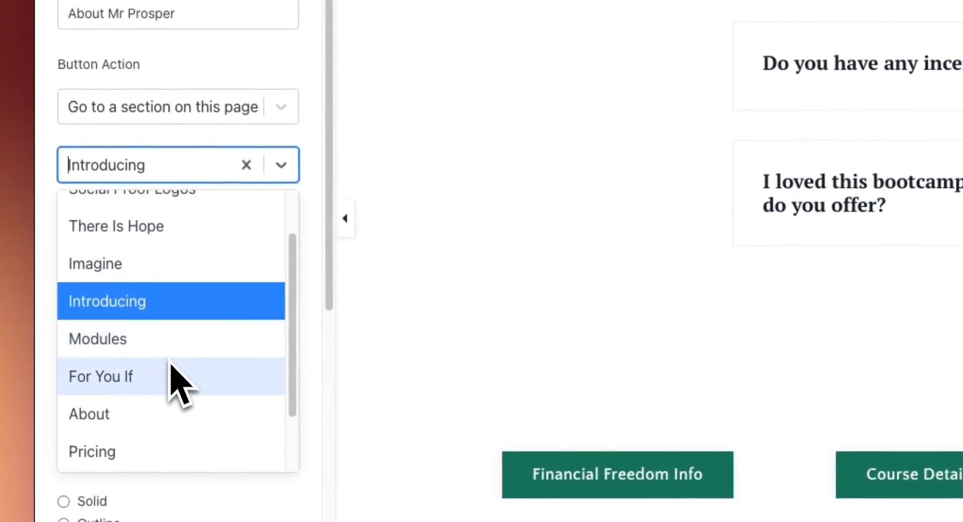
pyautogui.click(146, 413)
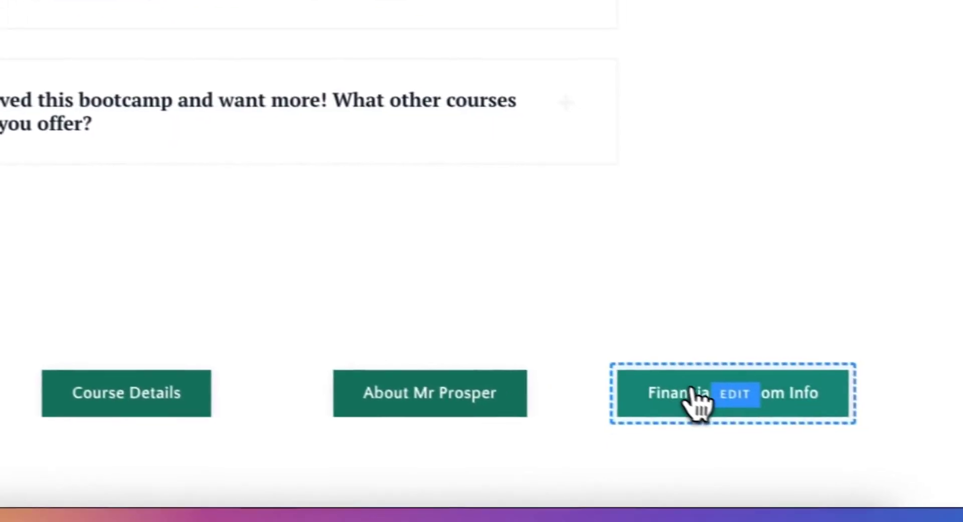
# Step: Set the fourth button's text to "Join Now" and its target section to Pricing
pyautogui.click(883, 442)
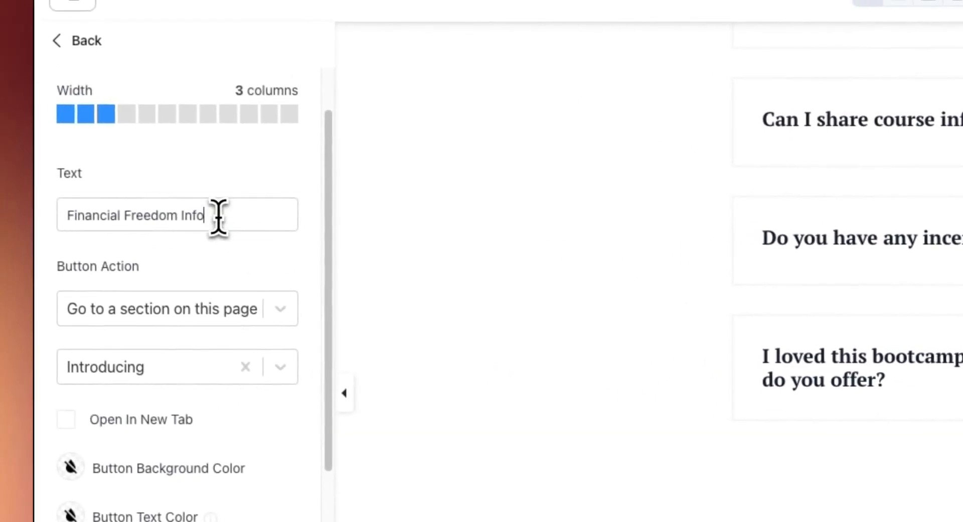
pyautogui.moveTo(209, 212); pyautogui.dragTo(49, 213)
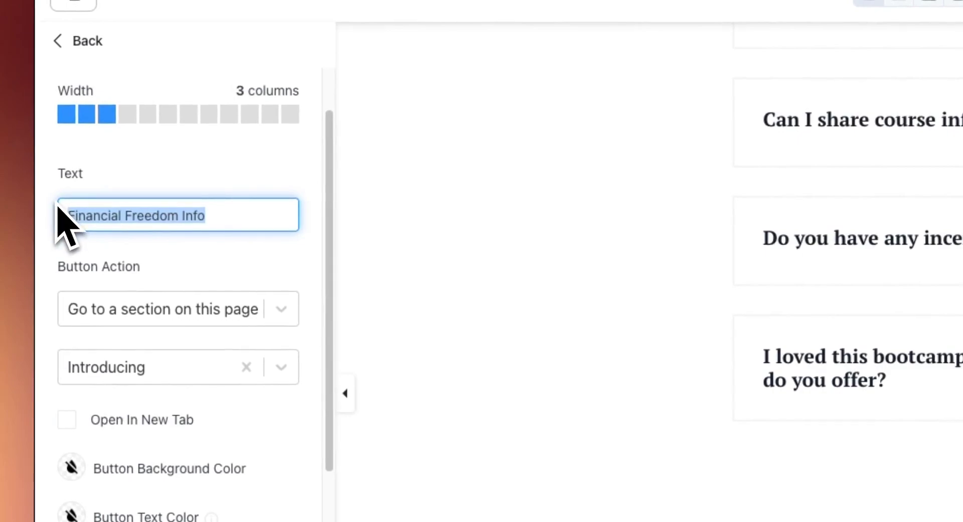
pyautogui.write('Join Now')
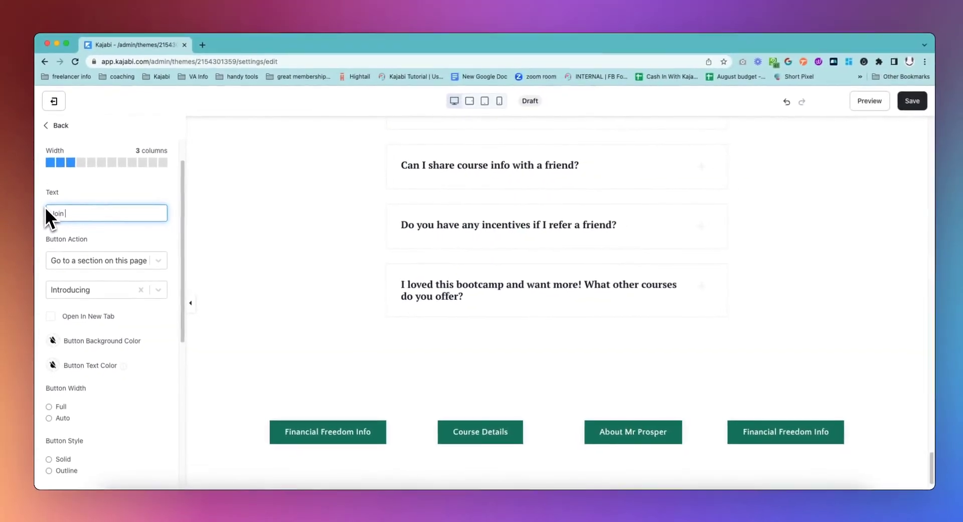
pyautogui.write('Join Now')
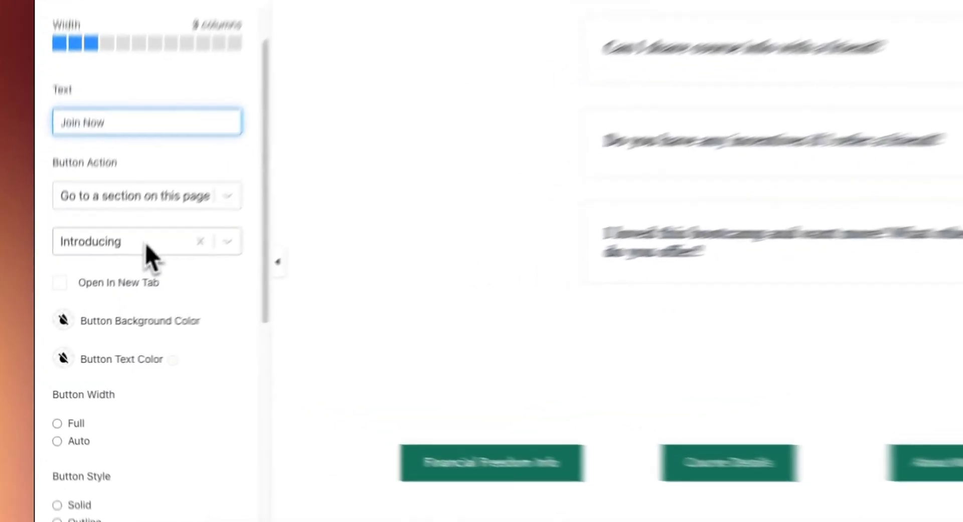
pyautogui.click(147, 247)
pyautogui.scroll(-3, 155, 323)
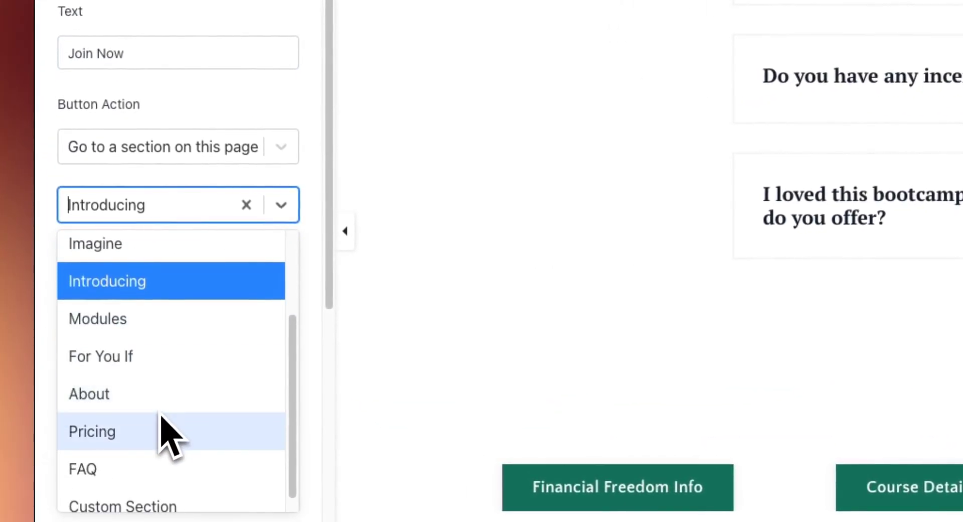
pyautogui.click(138, 419)
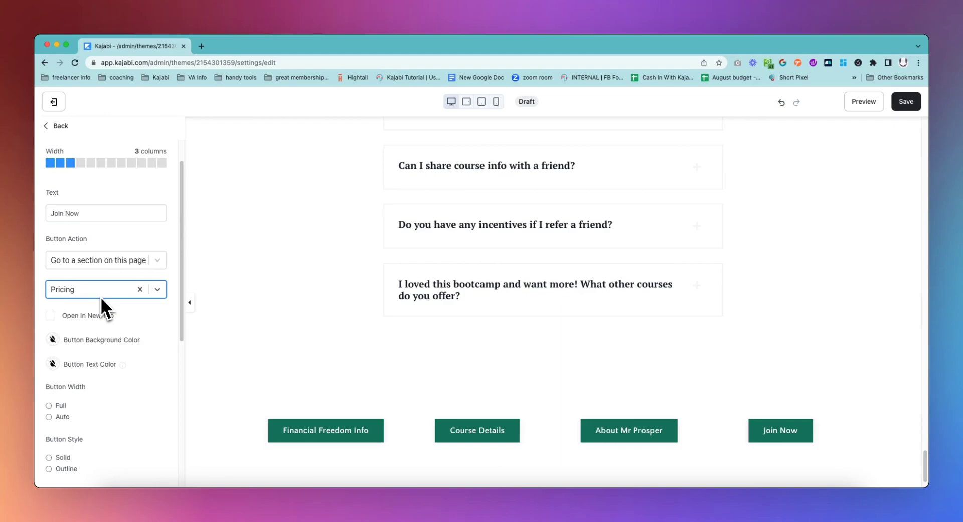
# Step: Save the page and preview it down to the row of call-to-action buttons
pyautogui.click(907, 102)
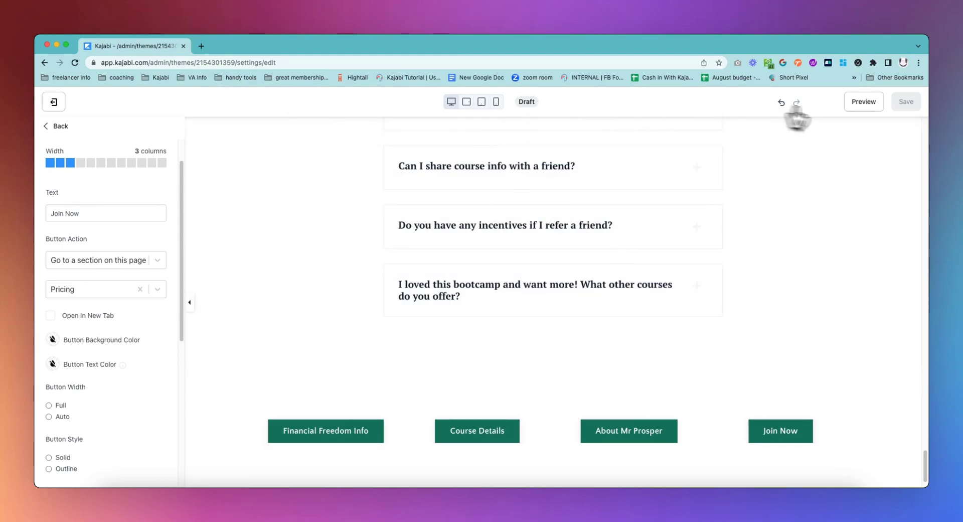
pyautogui.click(863, 102)
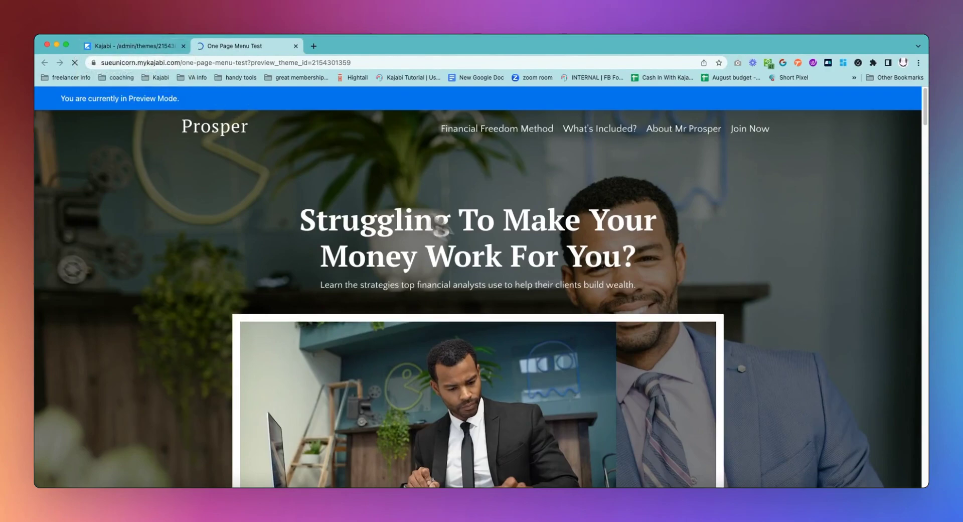
pyautogui.scroll(-20, 560, 274)
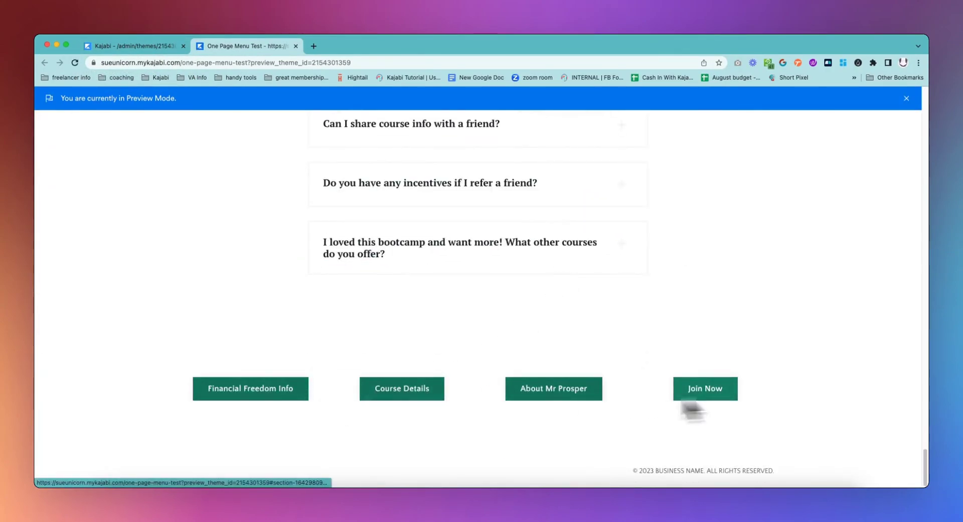
# Step: Return to the page editor and open the link lists from the Menu block in the Header section
pyautogui.click(144, 44)
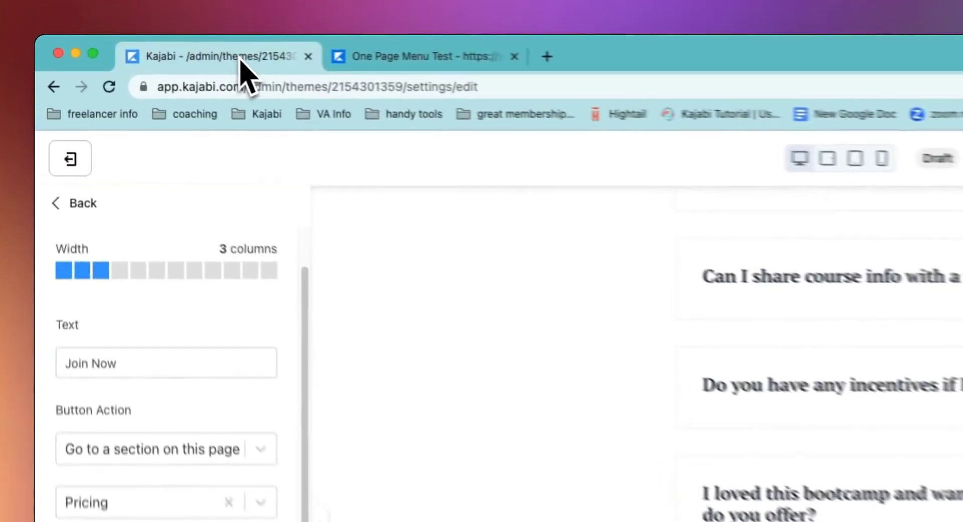
pyautogui.click(61, 125)
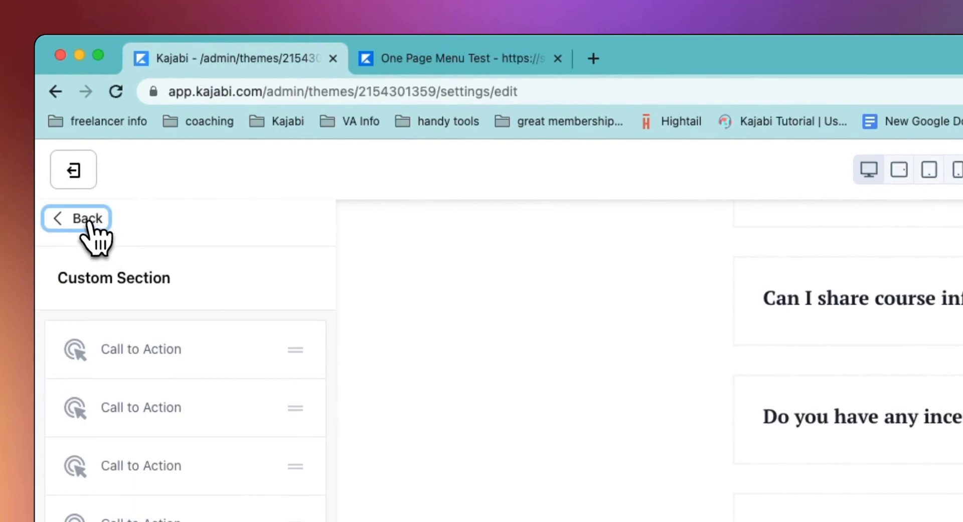
pyautogui.click(88, 221)
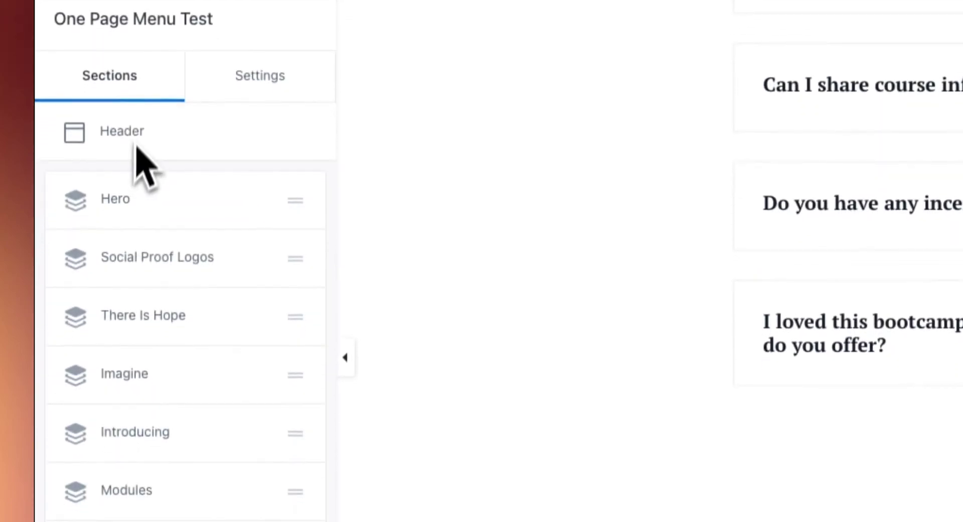
pyautogui.click(132, 345)
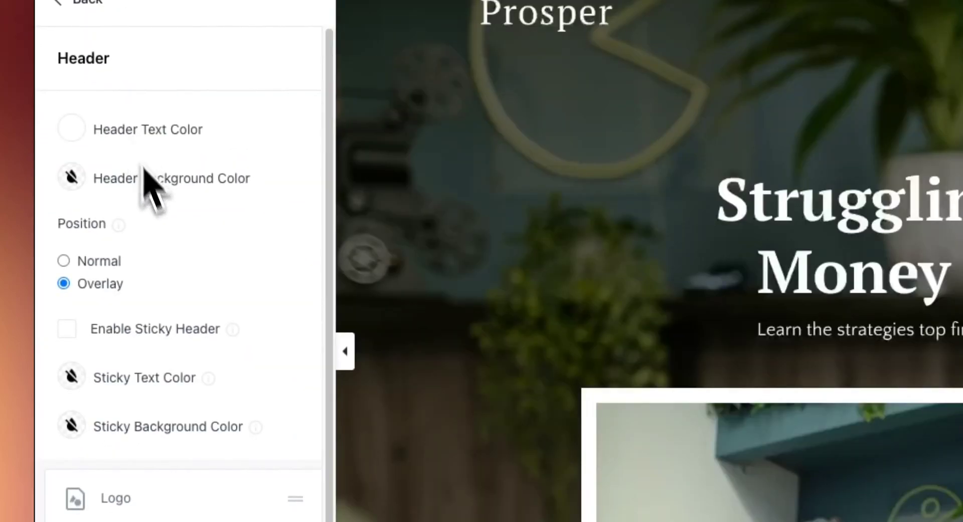
pyautogui.scroll(-5, 205, 344)
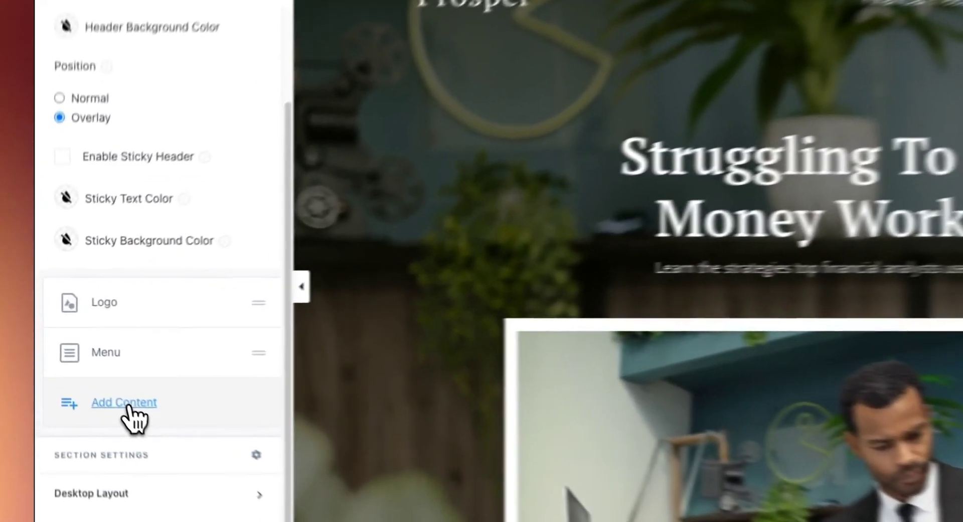
pyautogui.click(89, 373)
pyautogui.click(70, 250)
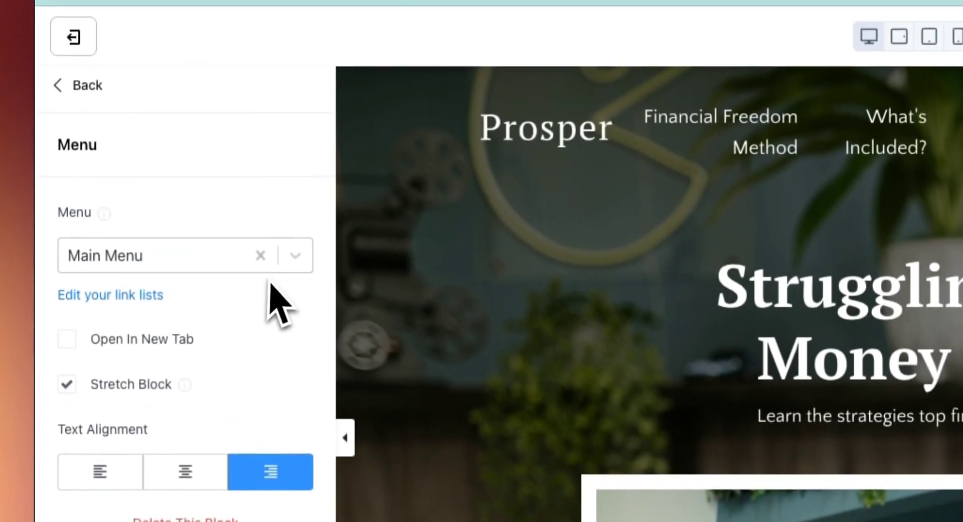
pyautogui.click(260, 98)
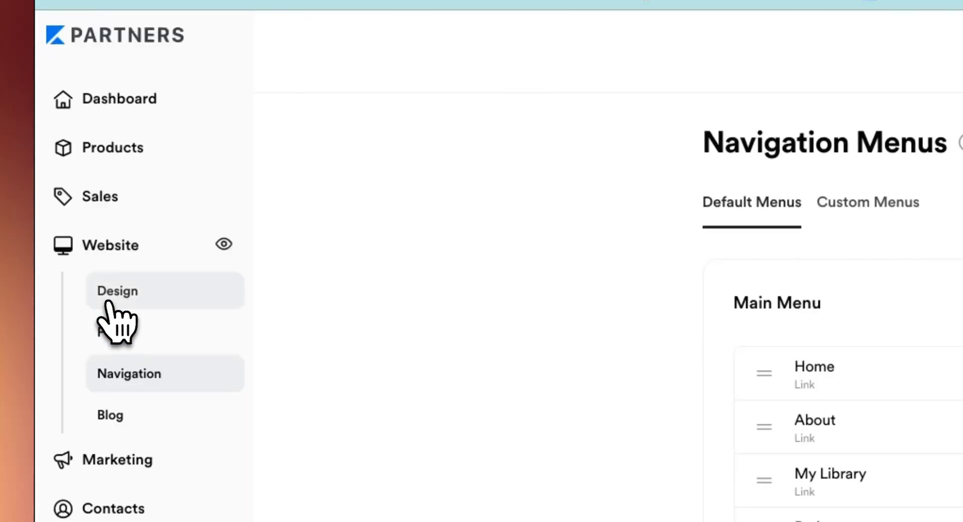
# Step: Create a new navigation menu titled "Financial Freedom Sales Page Menu"
pyautogui.click(677, 241)
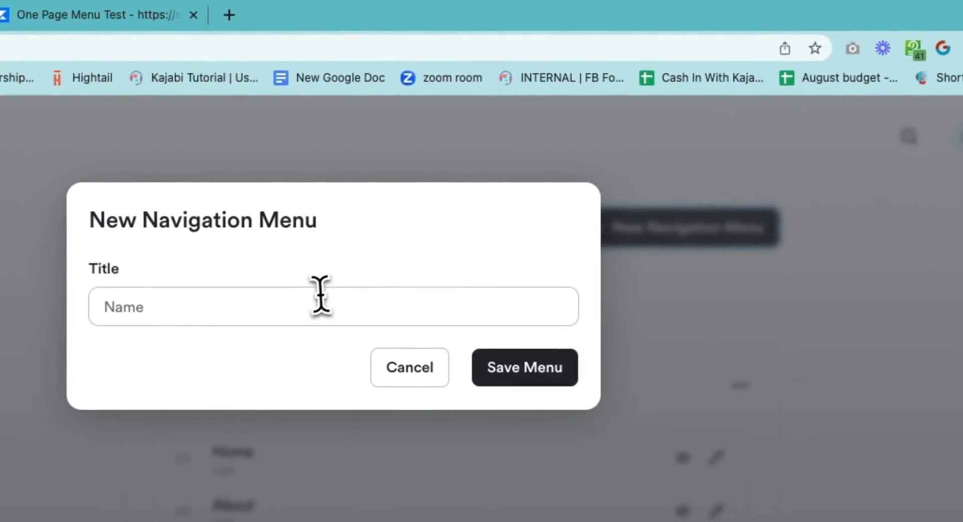
pyautogui.click(314, 299)
pyautogui.write('Fi')
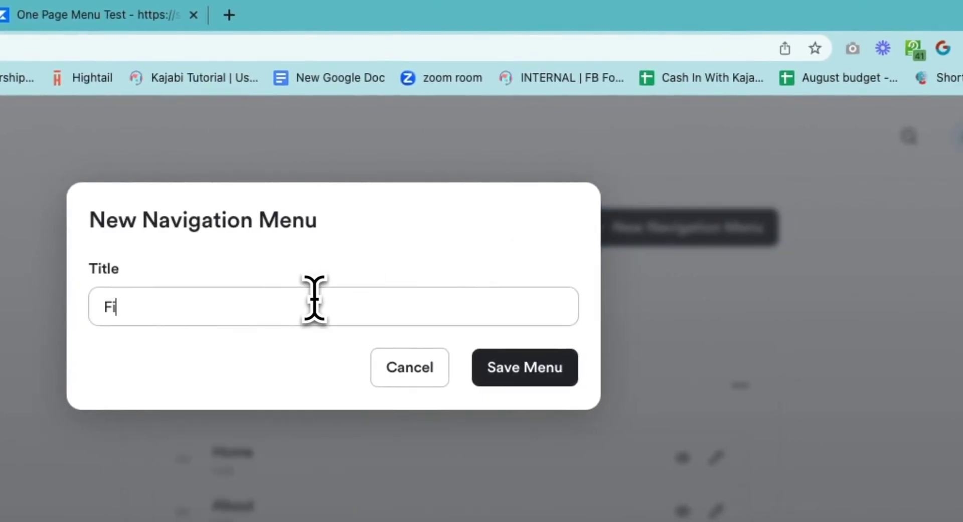
pyautogui.write('nancial Freedom Sales Page Menu')
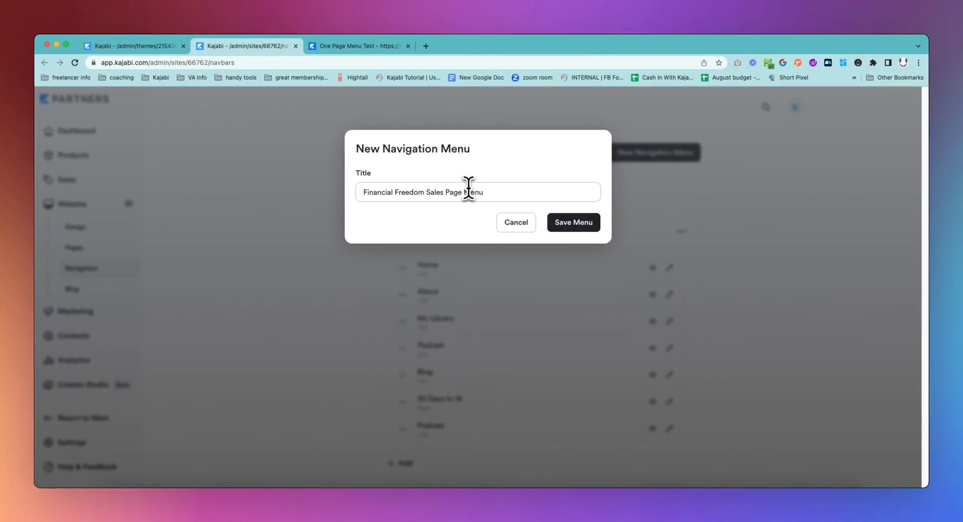
pyautogui.click(573, 222)
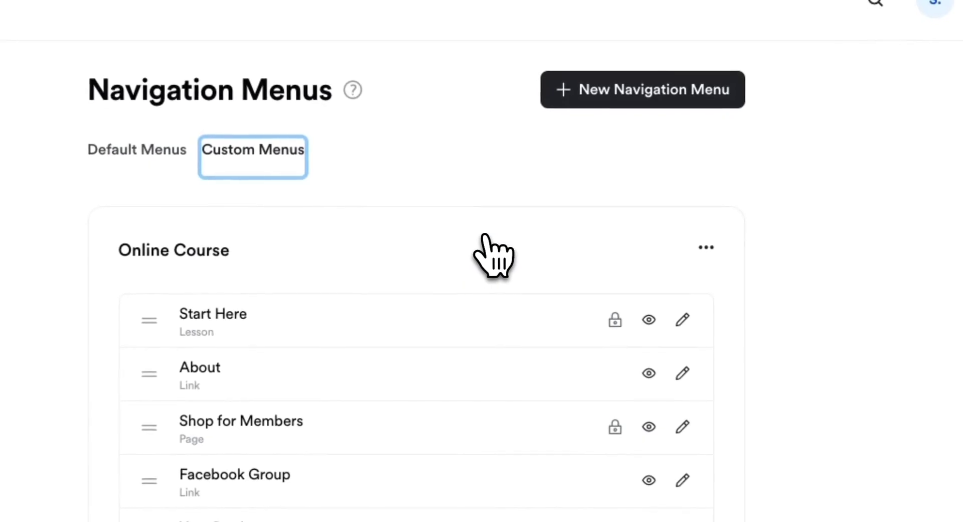
# Step: Add a new link titled "Financial Freedom Method" to the Financial Freedom Sales Page Menu
pyautogui.scroll(-10, 475, 315)
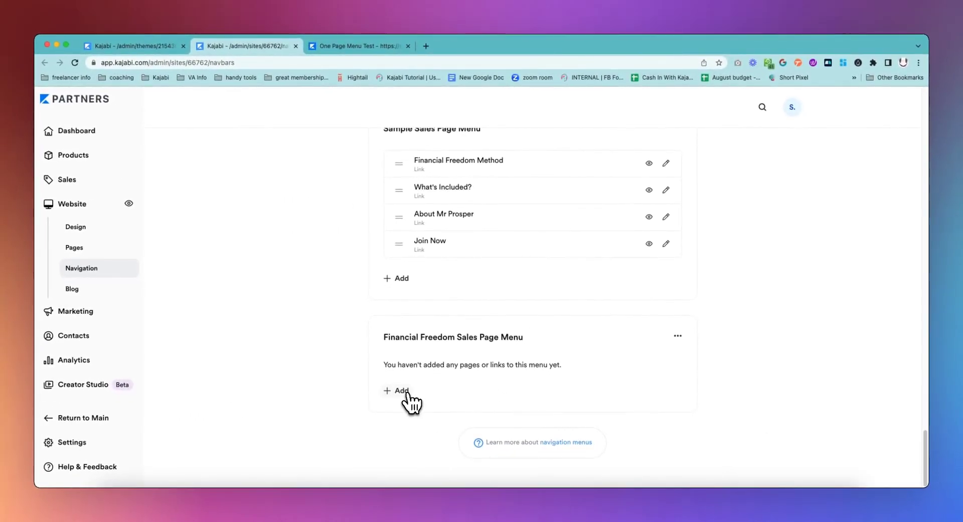
pyautogui.click(401, 391)
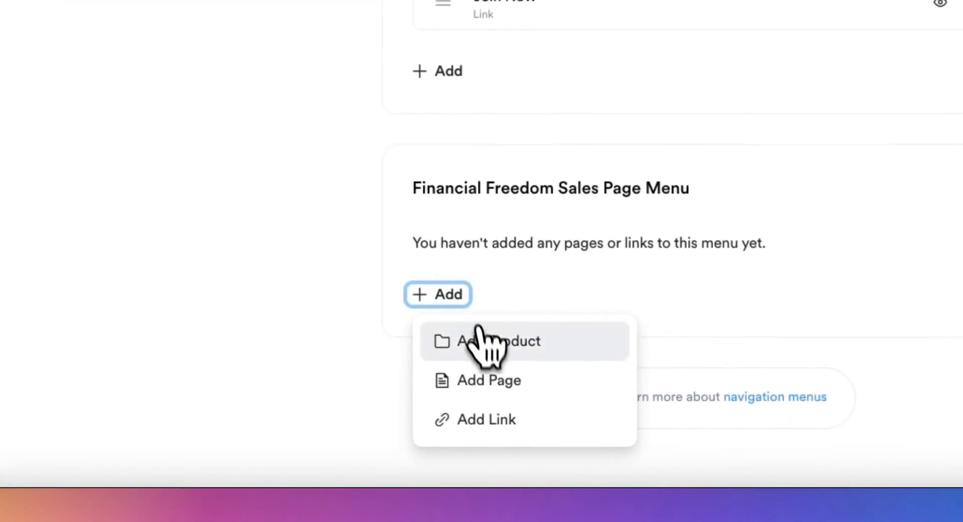
pyautogui.click(489, 420)
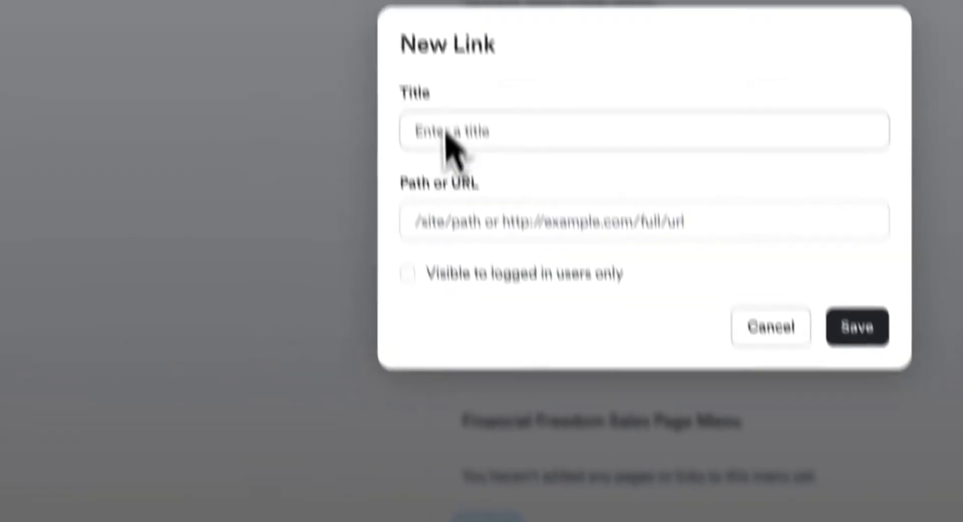
pyautogui.click(502, 215)
pyautogui.write('Financ')
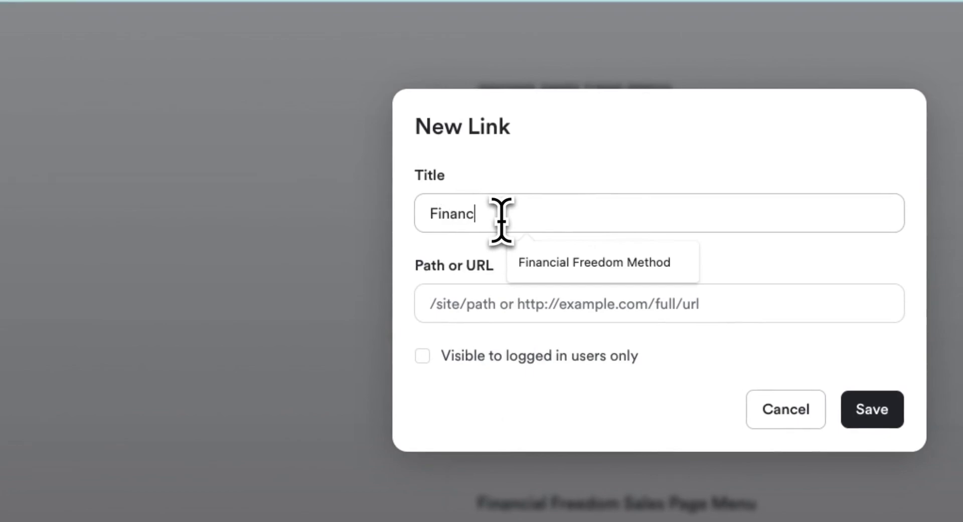
pyautogui.write('ial Freedom Method')
pyautogui.click(564, 266)
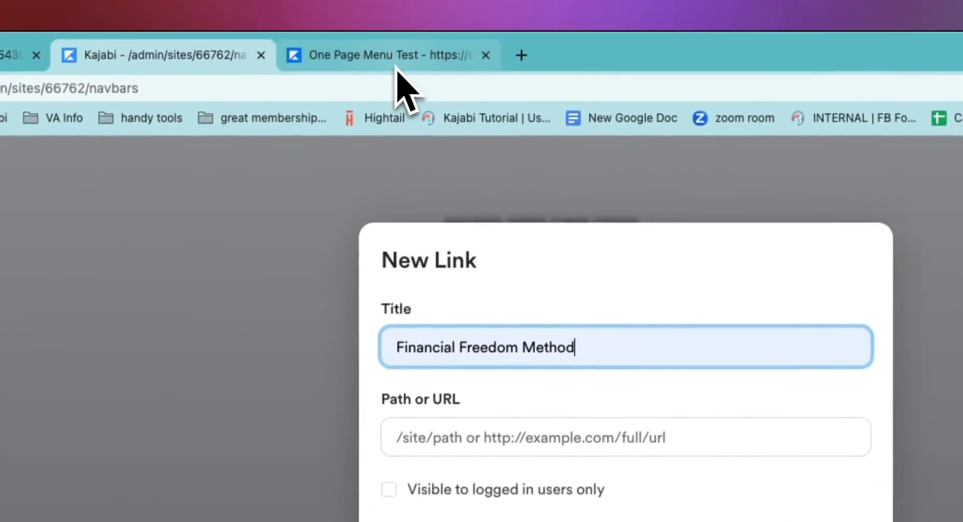
# Step: Try to copy the Financial Freedom Info button's link address from the preview page for the new link form
pyautogui.click(396, 65)
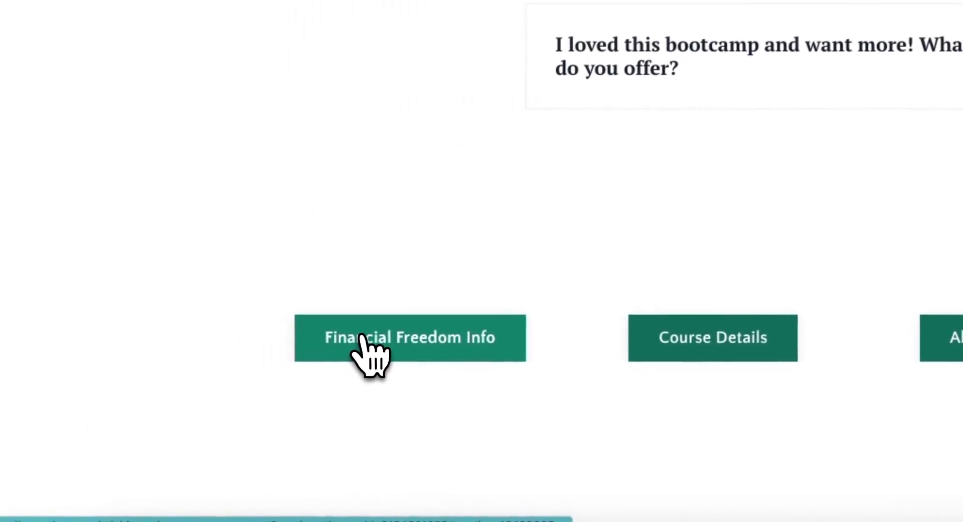
pyautogui.rightClick(362, 341)
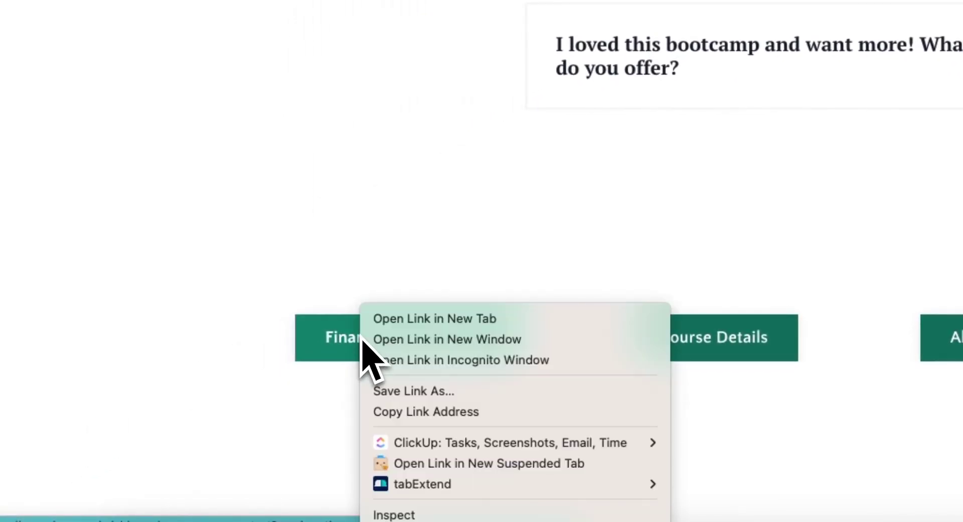
pyautogui.click(434, 412)
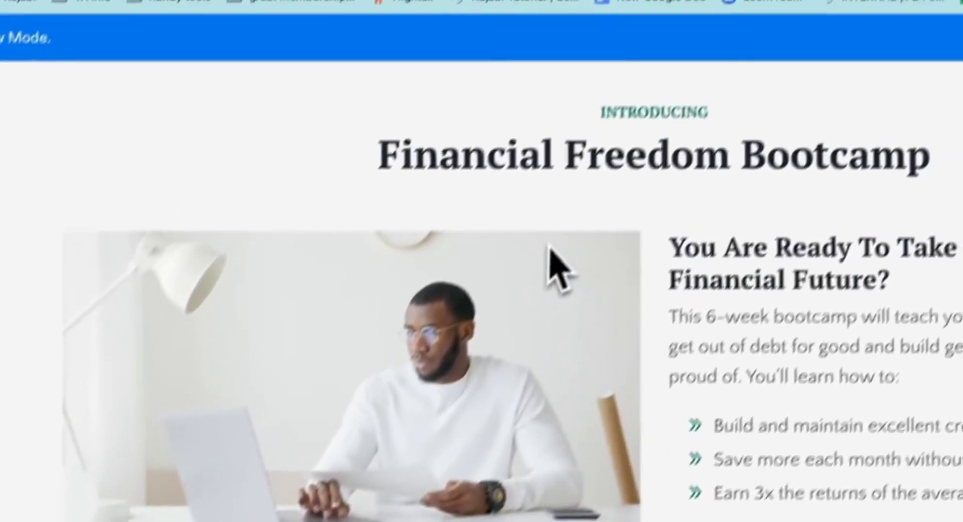
pyautogui.click(226, 58)
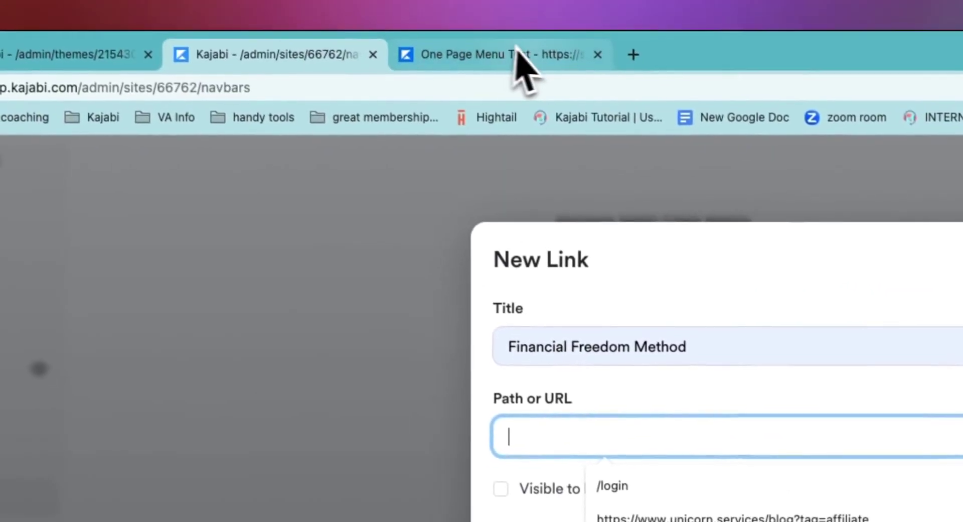
# Step: Copy the Financial Freedom Info button's link address from the preview page and save it as the new link's URL
pyautogui.click(520, 52)
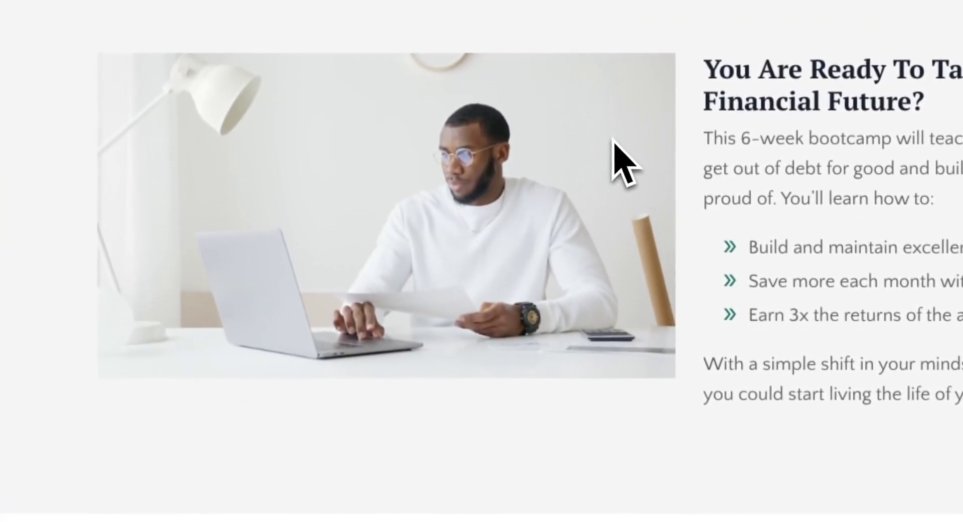
pyautogui.scroll(-10, 443, 240)
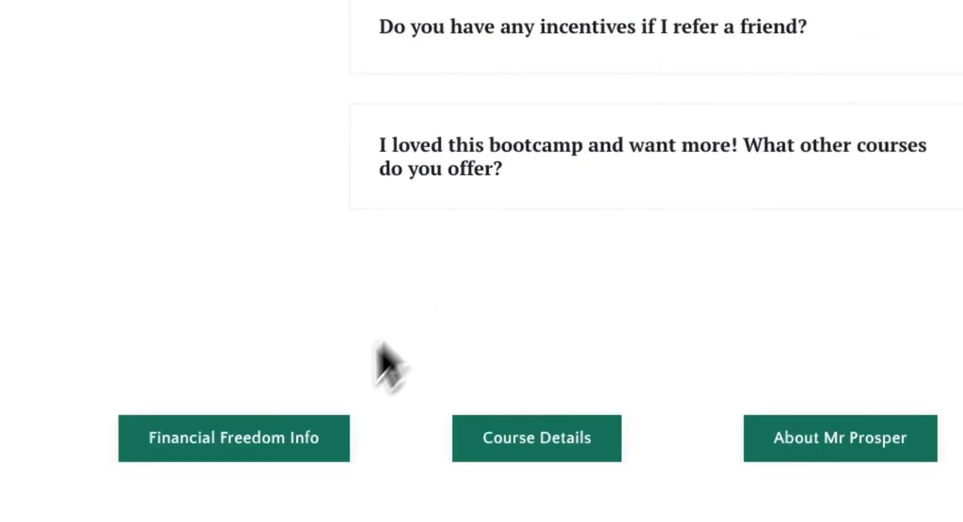
pyautogui.rightClick(266, 450)
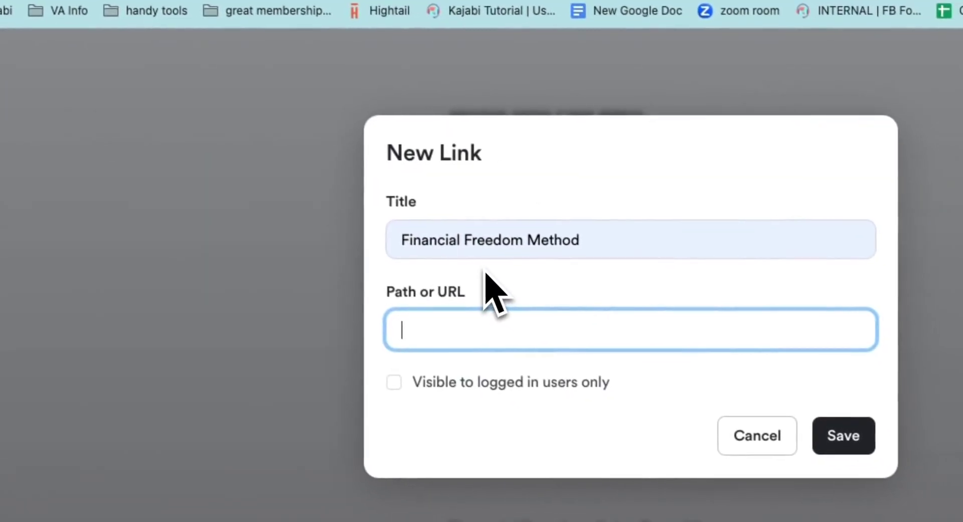
pyautogui.press('super+v')
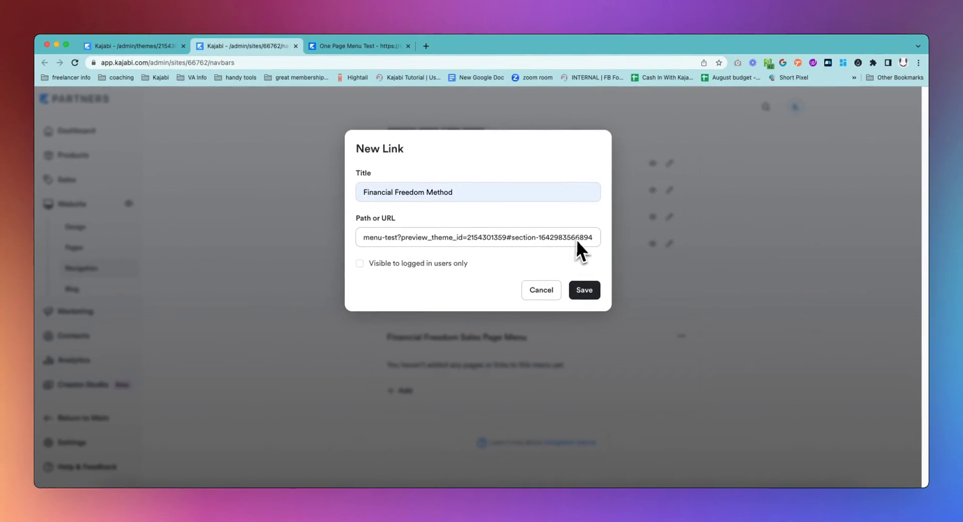
pyautogui.click(584, 291)
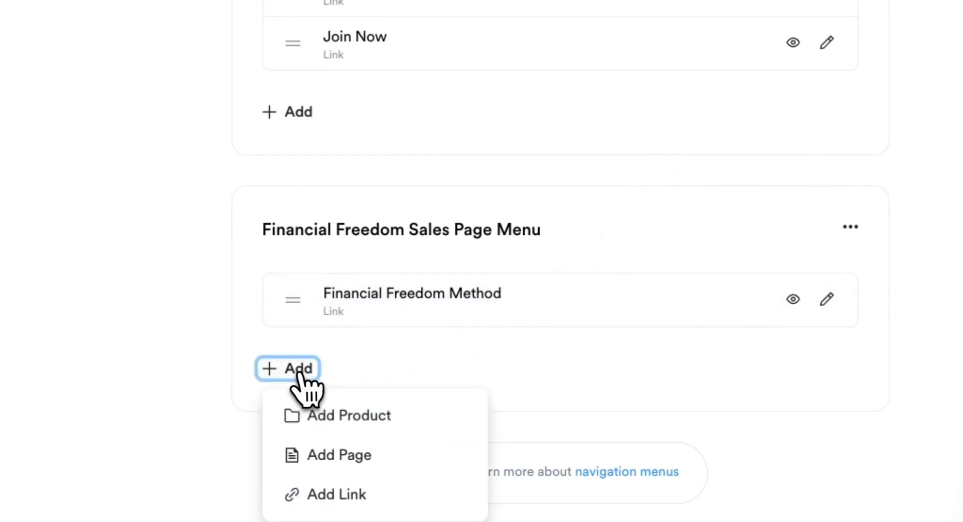
# Step: Start a new link titled "What's Included?" in the Financial Freedom Sales Page Menu and switch to the One Page Menu Test preview
pyautogui.click(336, 494)
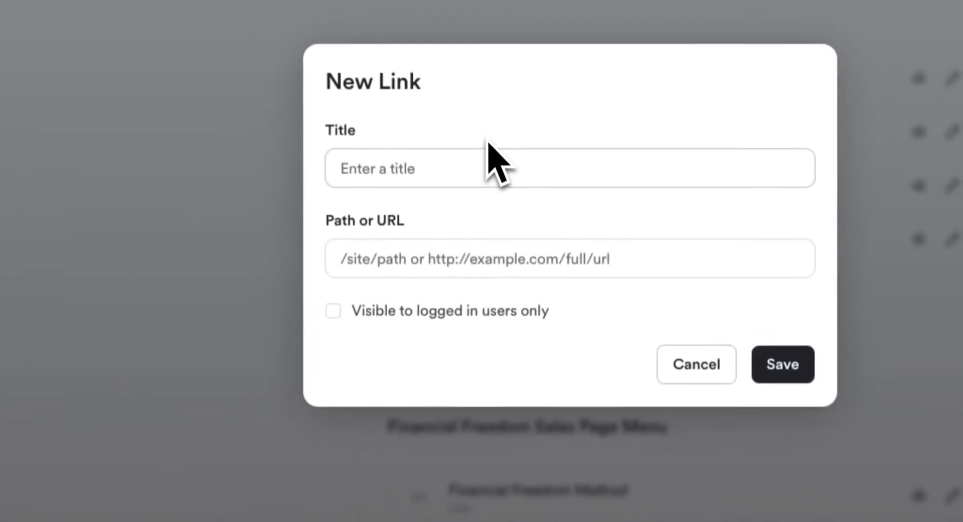
pyautogui.click(480, 160)
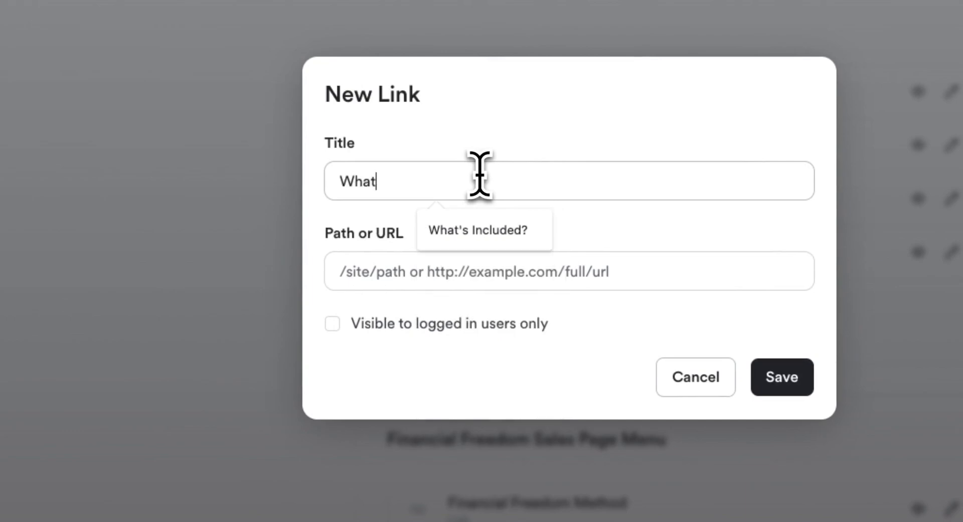
pyautogui.write('Whats')
pyautogui.press('BackSpace')
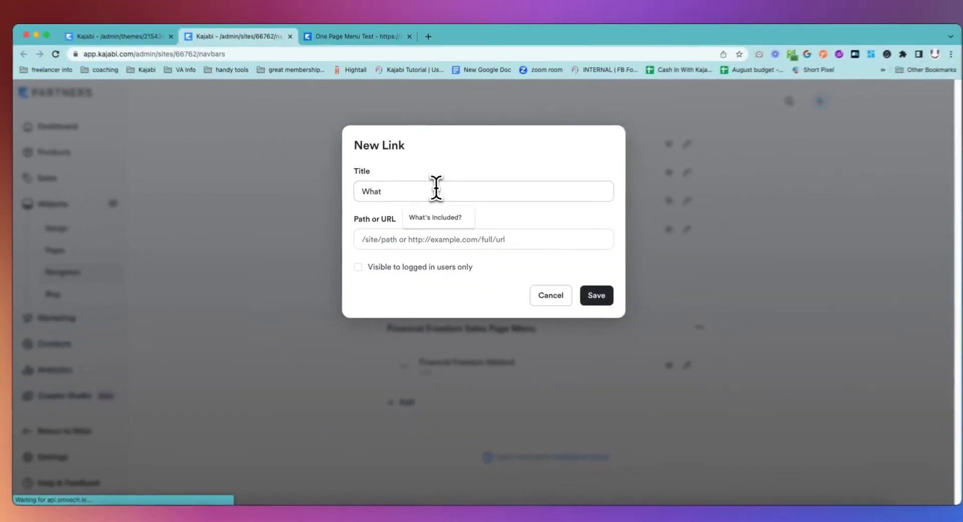
pyautogui.write("'s")
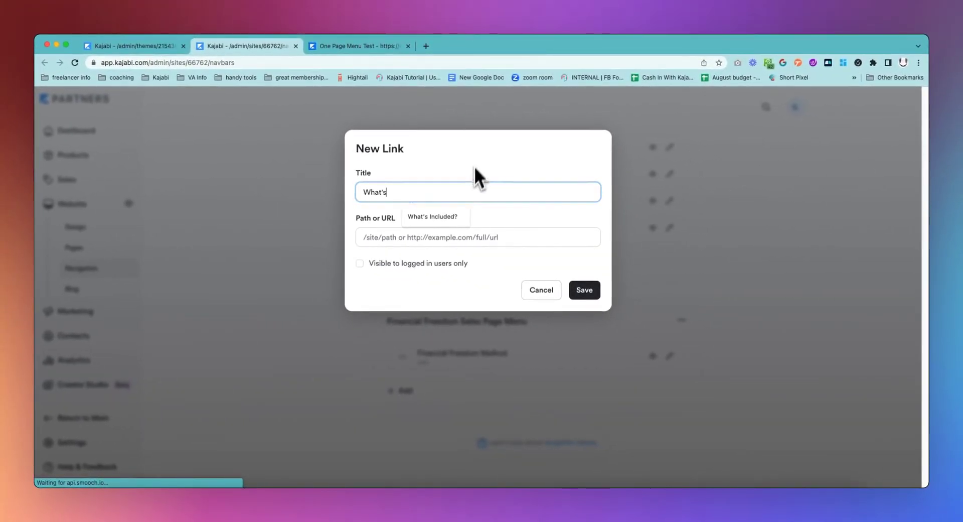
pyautogui.click(434, 216)
pyautogui.click(354, 46)
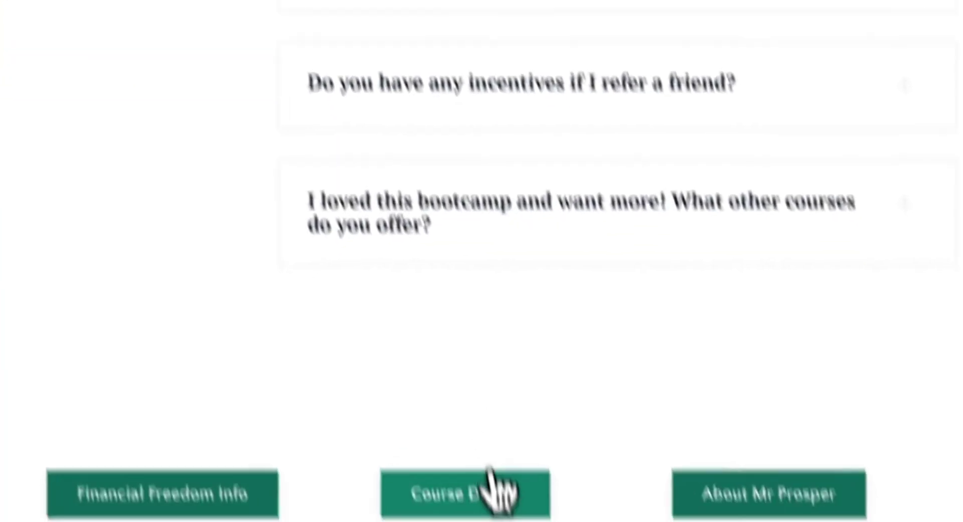
pyautogui.click(489, 481)
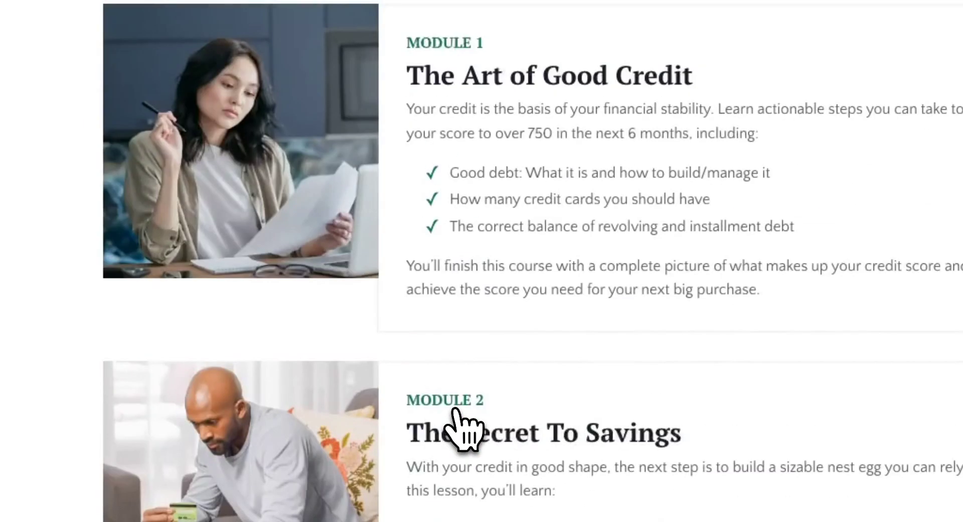
pyautogui.scroll(-10, 532, 336)
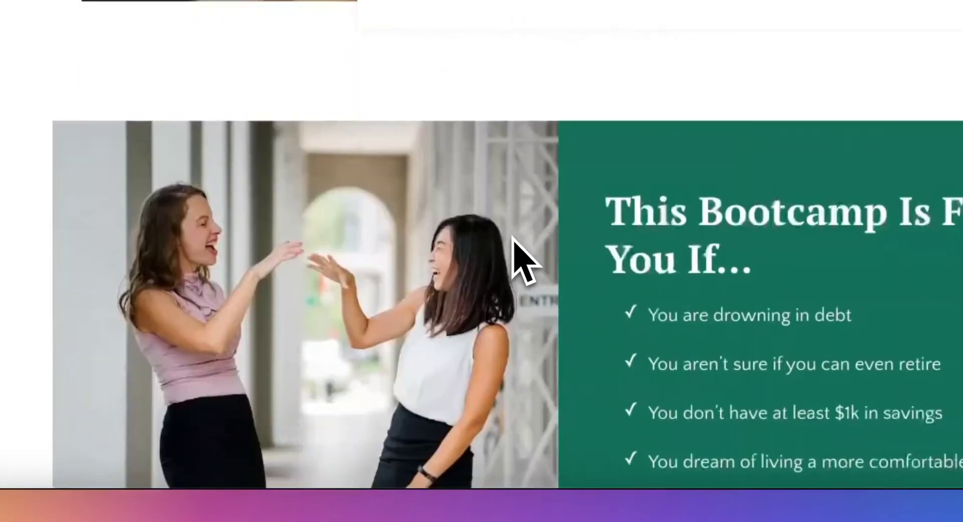
pyautogui.scroll(-15, 522, 258)
# Step: Copy the Course Details button's link address and save it as the URL of the "What's Included?" link
pyautogui.rightClick(454, 303)
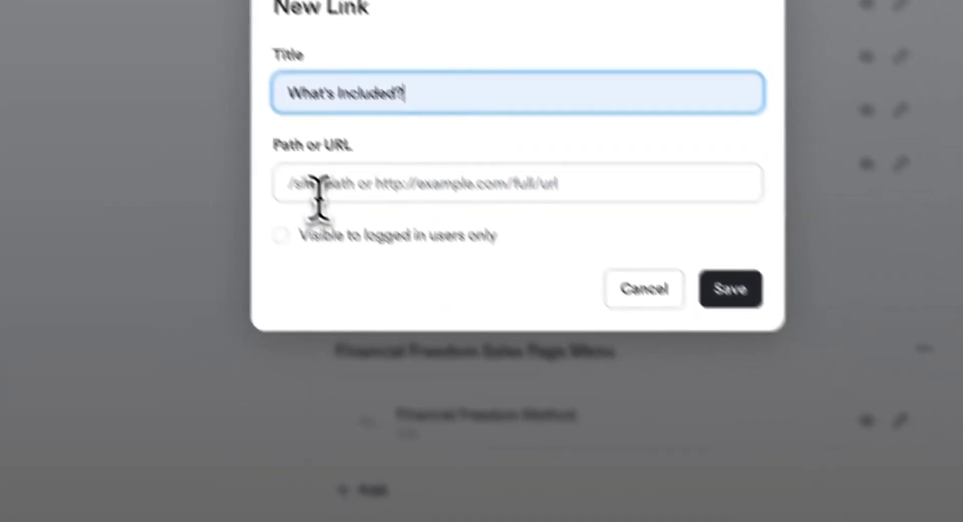
pyautogui.click(582, 438)
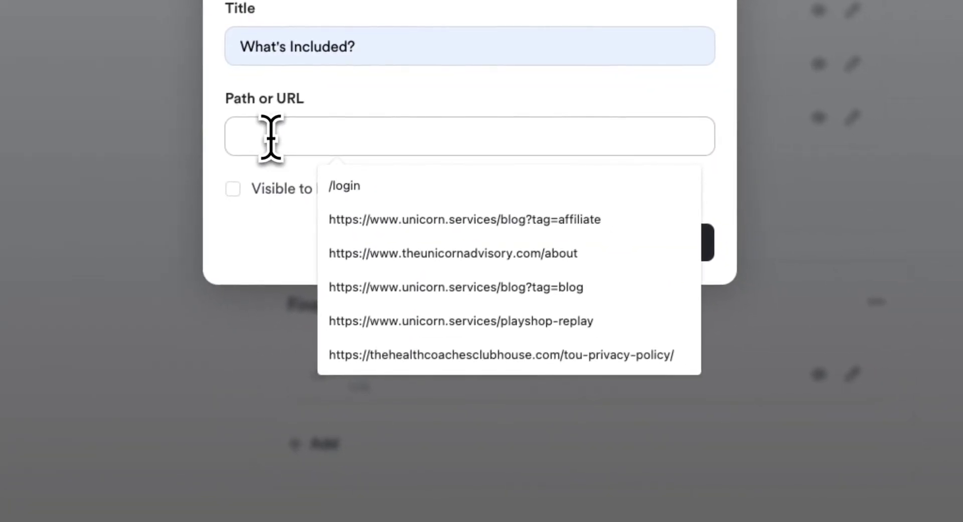
pyautogui.press('super+v')
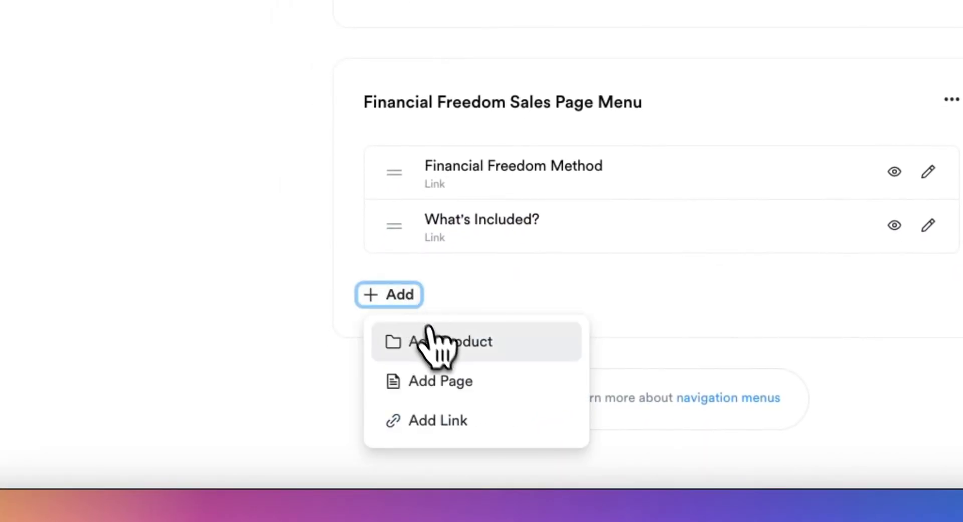
# Step: Add a link titled "About Mr Prosper" to the Financial Freedom Sales Page Menu, using the matching preview page button's link address as its URL
pyautogui.click(441, 424)
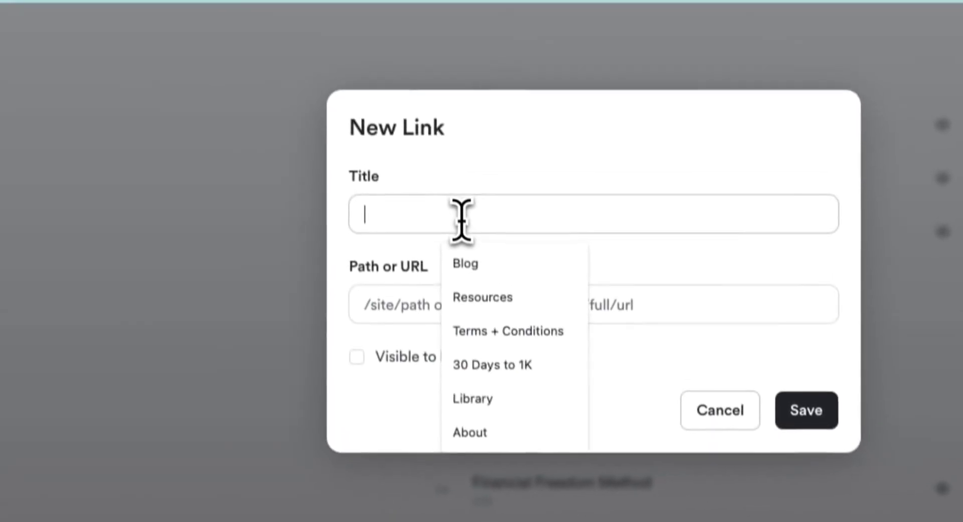
pyautogui.write('About Mr Prosper')
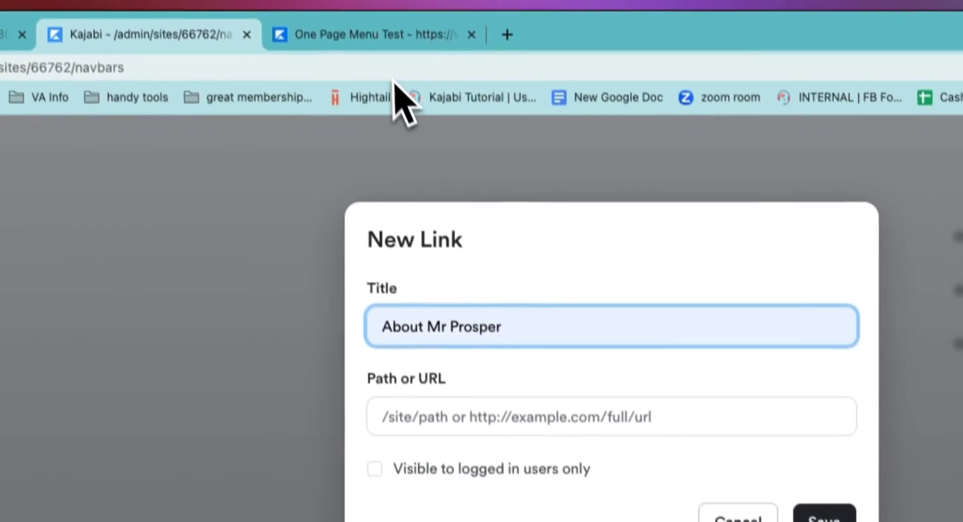
pyautogui.click(388, 32)
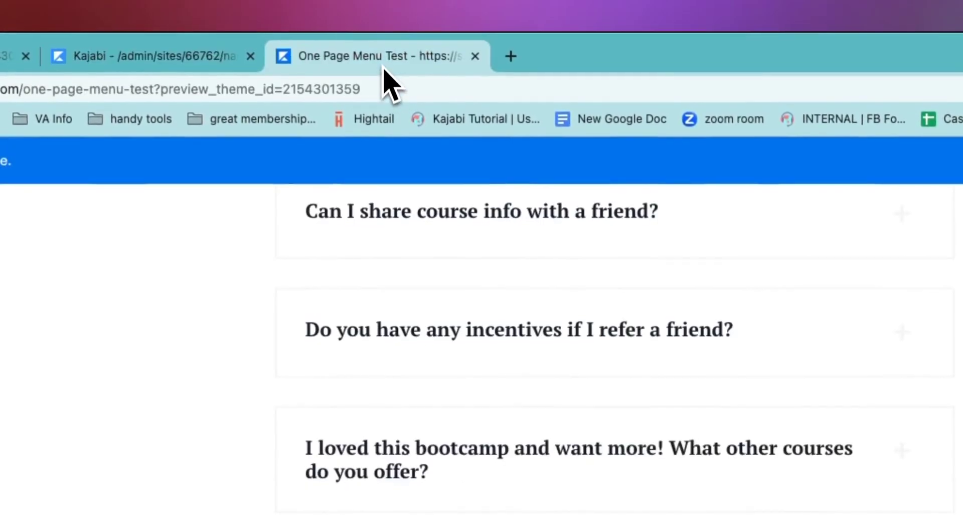
pyautogui.rightClick(542, 364)
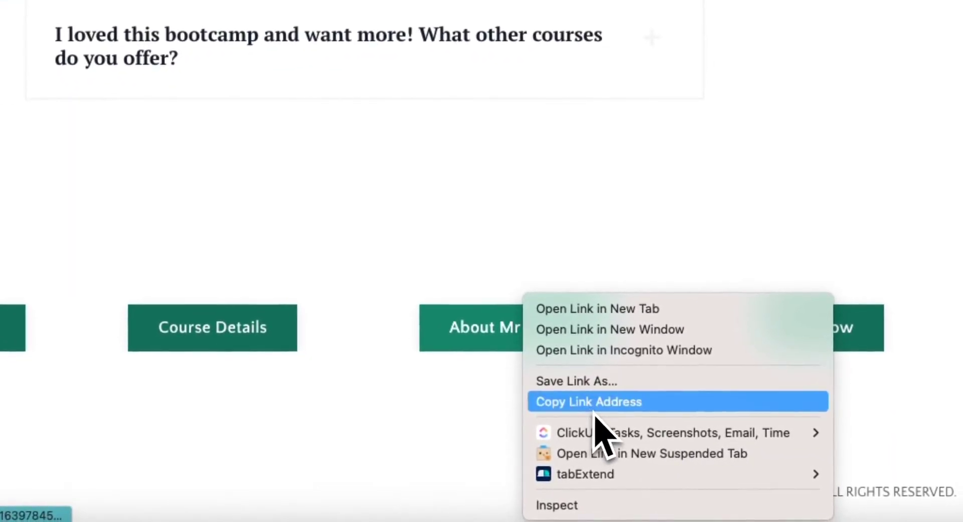
pyautogui.click(607, 426)
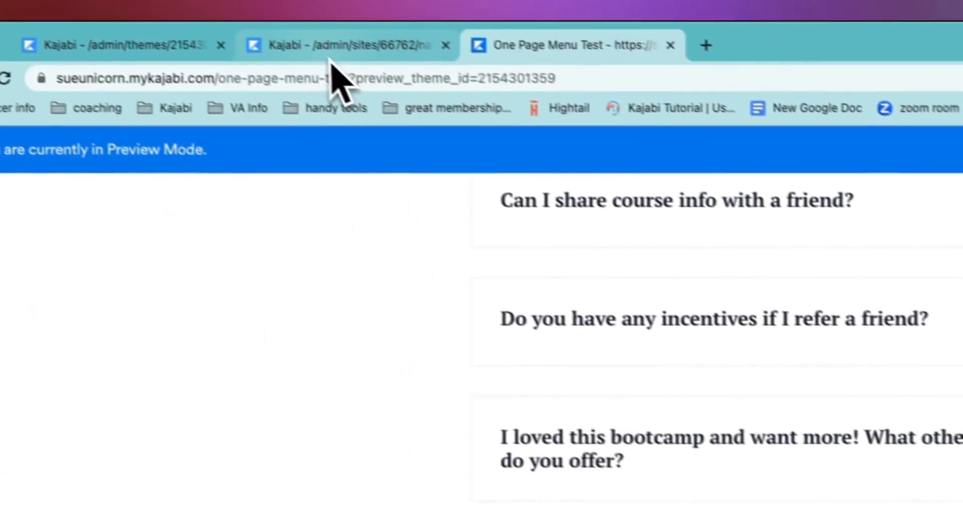
pyautogui.click(331, 44)
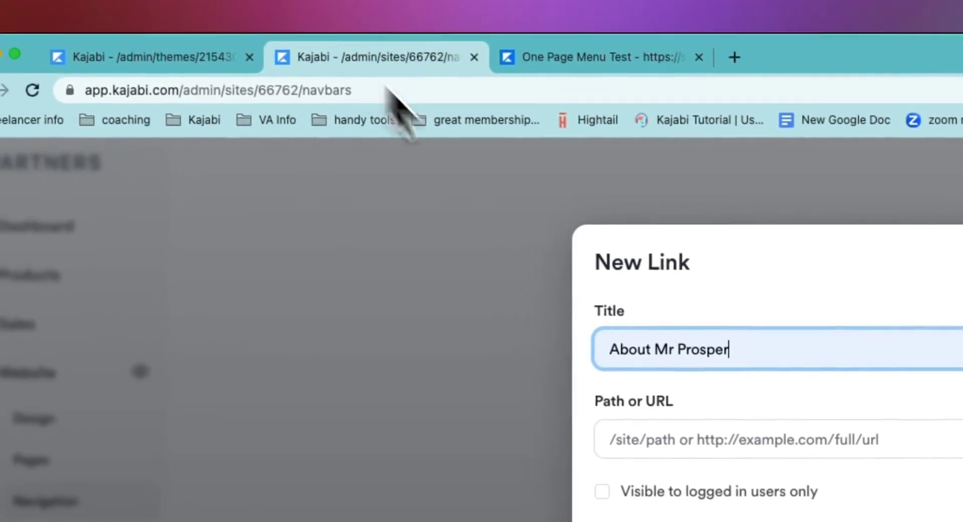
pyautogui.click(304, 215)
pyautogui.press('super+v')
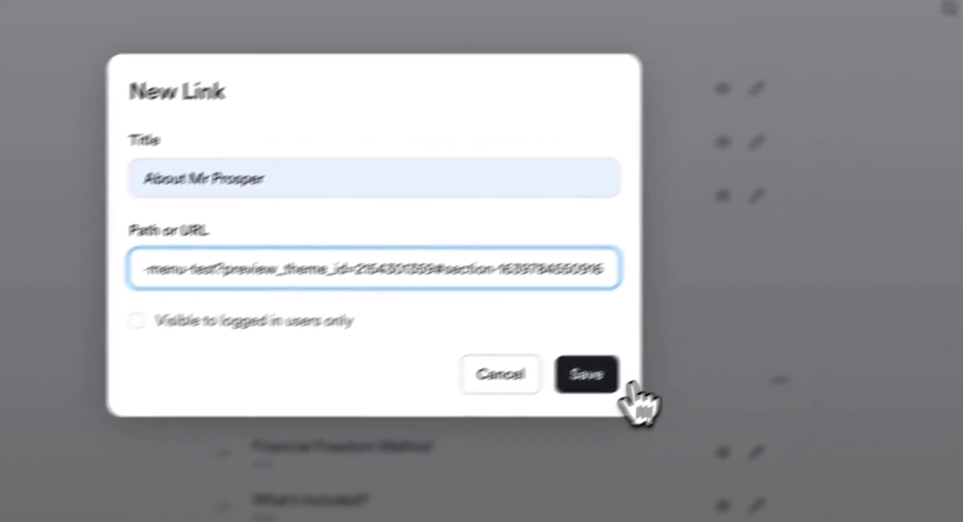
pyautogui.click(699, 326)
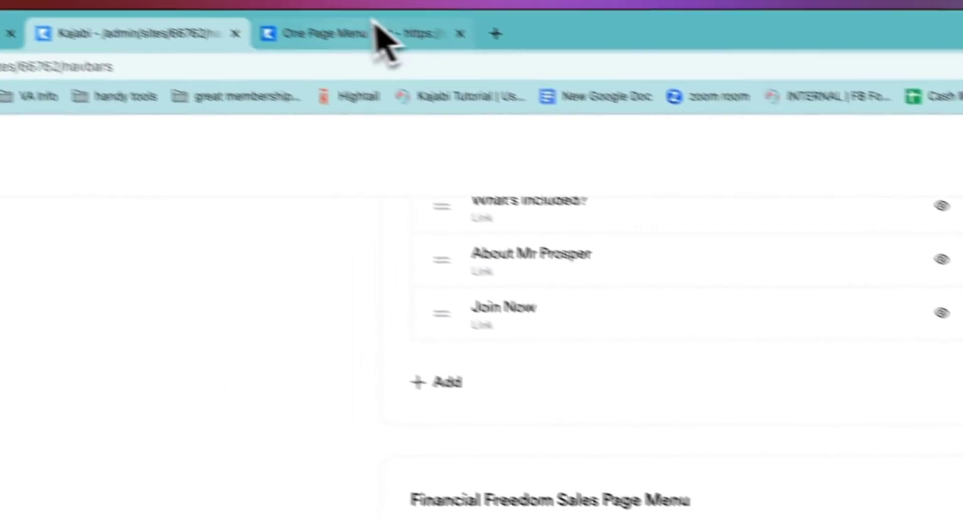
# Step: Add a link titled "Join Now" to the Financial Freedom Sales Page Menu, using the Join Now button's link address from the preview page
pyautogui.click(454, 444)
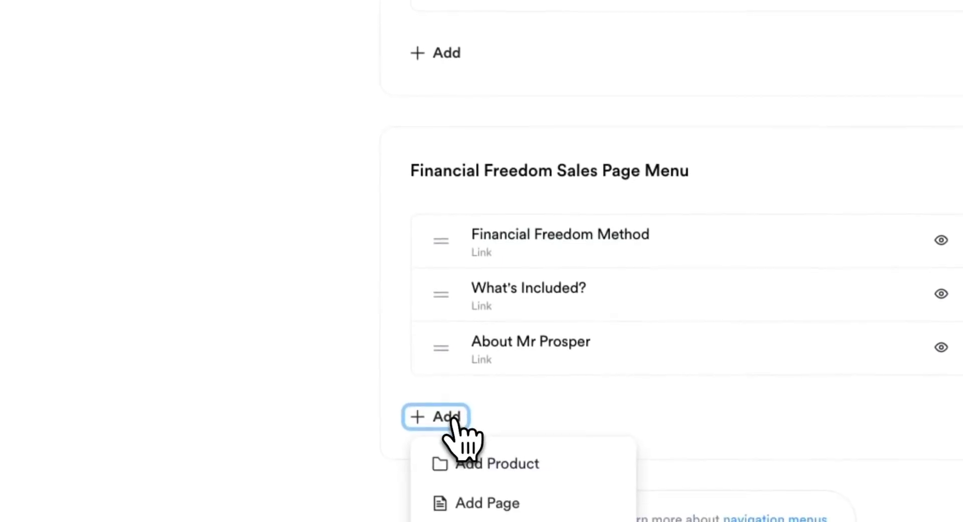
pyautogui.click(478, 474)
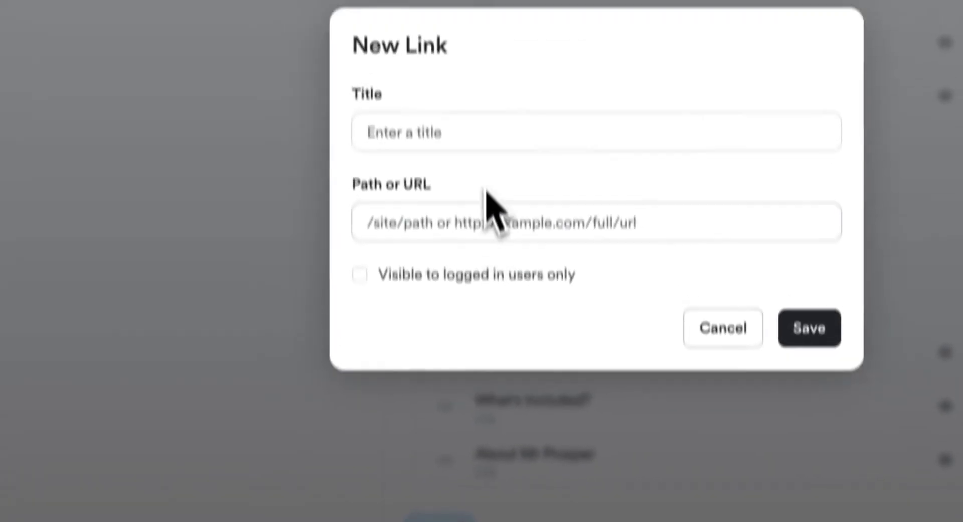
pyautogui.click(485, 182)
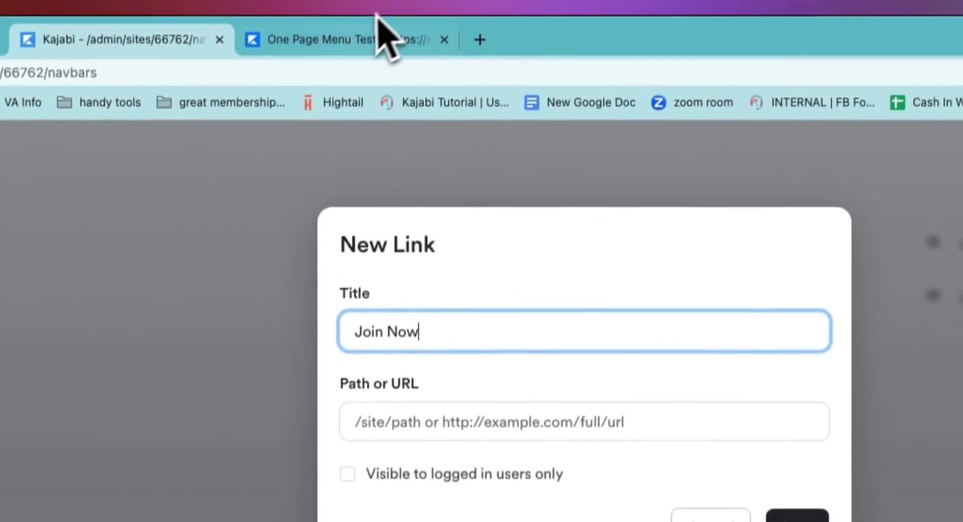
pyautogui.click(383, 32)
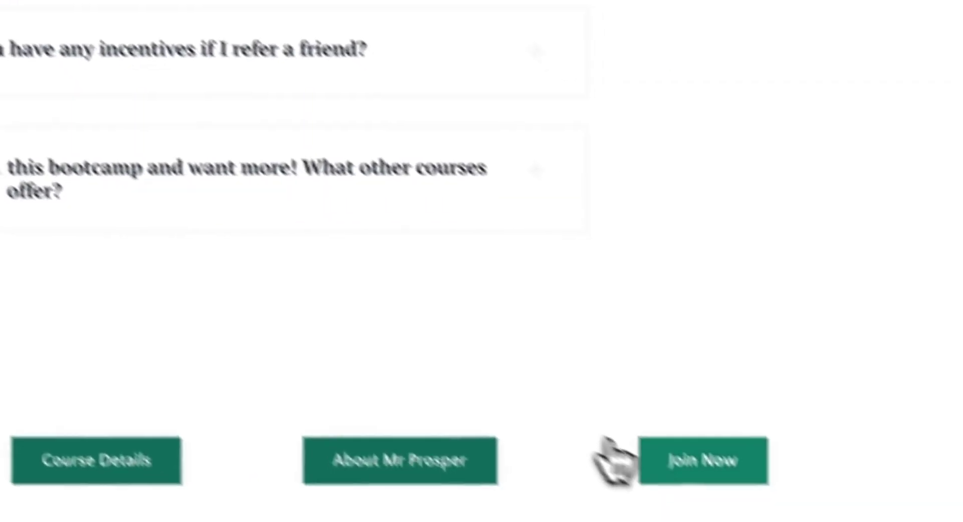
pyautogui.rightClick(722, 456)
pyautogui.click(562, 374)
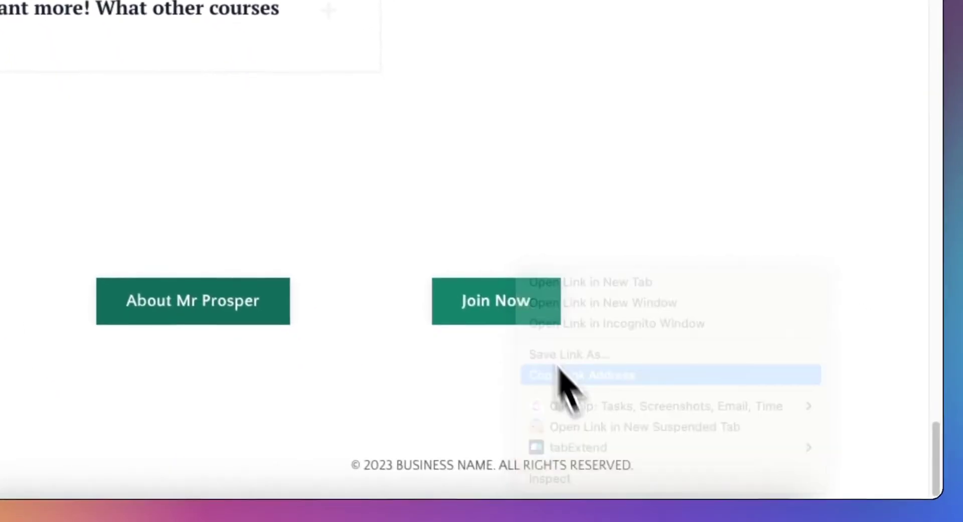
pyautogui.click(327, 48)
pyautogui.click(393, 254)
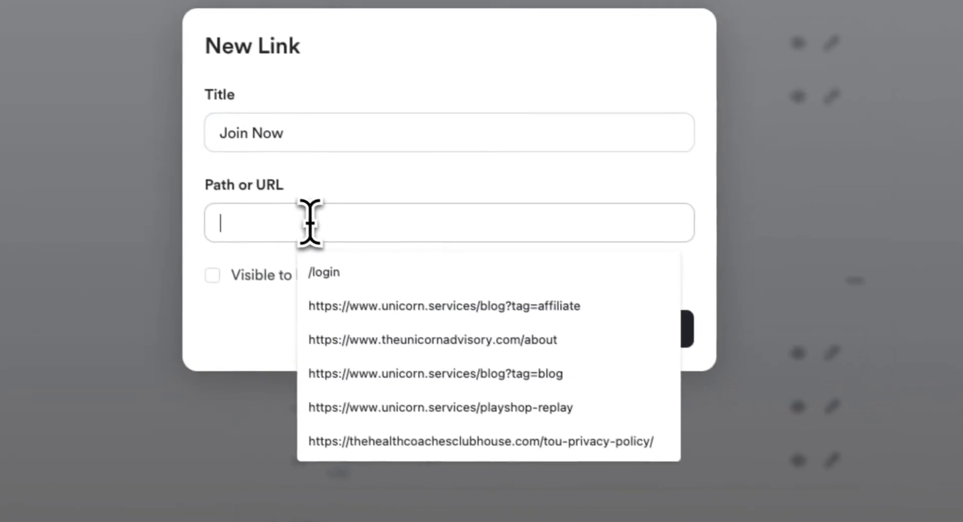
pyautogui.press('super+v')
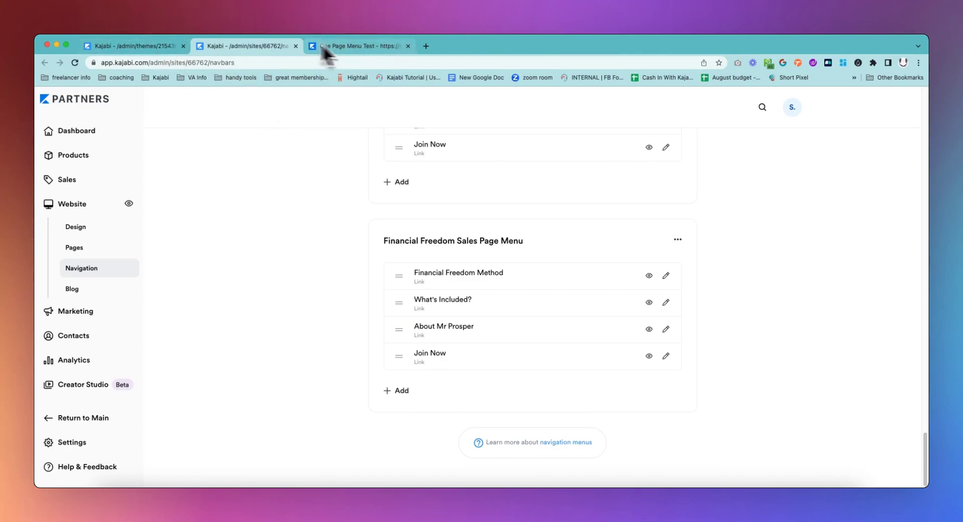
# Step: Assign the Financial Freedom Sales Page Menu to the header's new menu block in the page editor and remove the original Menu block
pyautogui.click(147, 49)
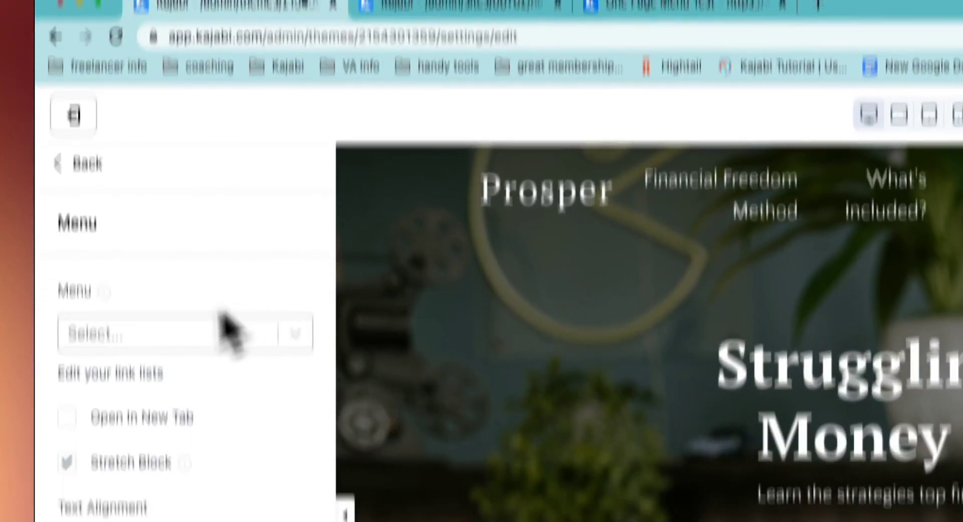
pyautogui.click(166, 388)
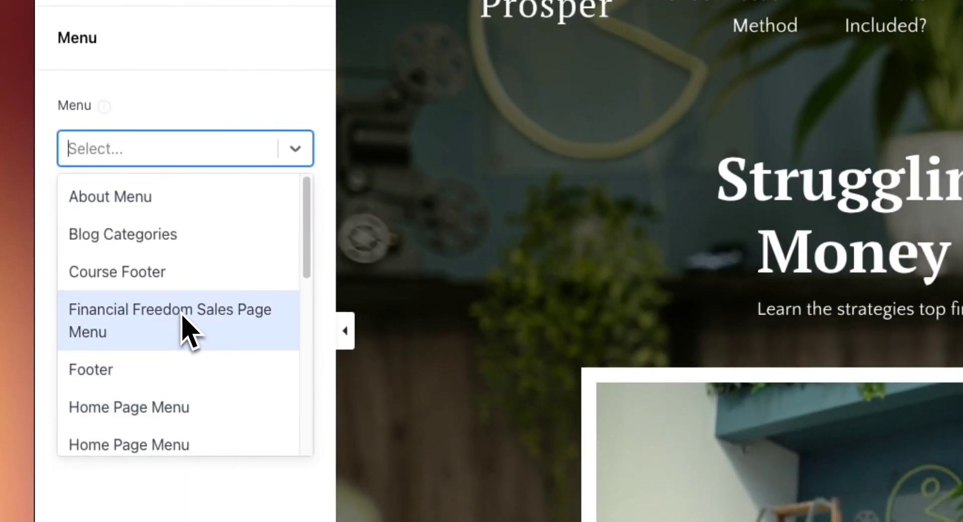
pyautogui.click(188, 329)
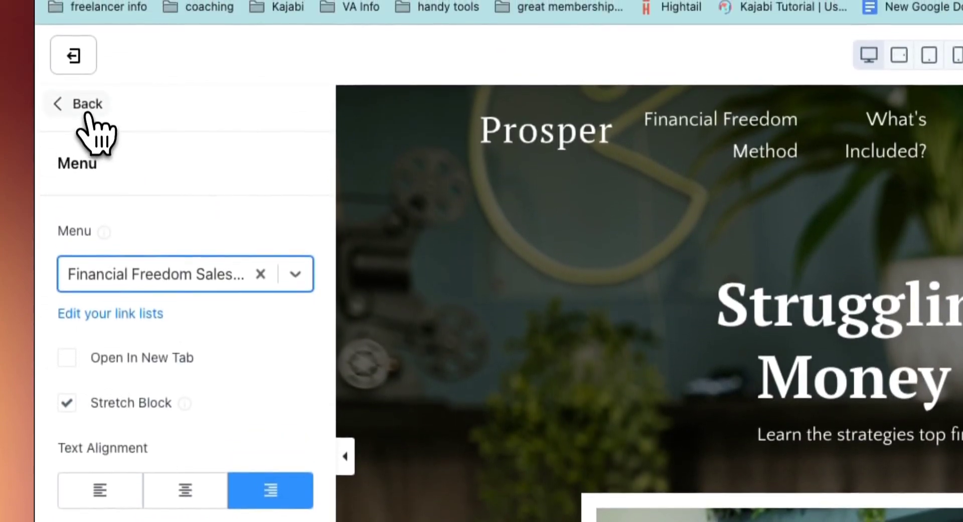
pyautogui.click(90, 115)
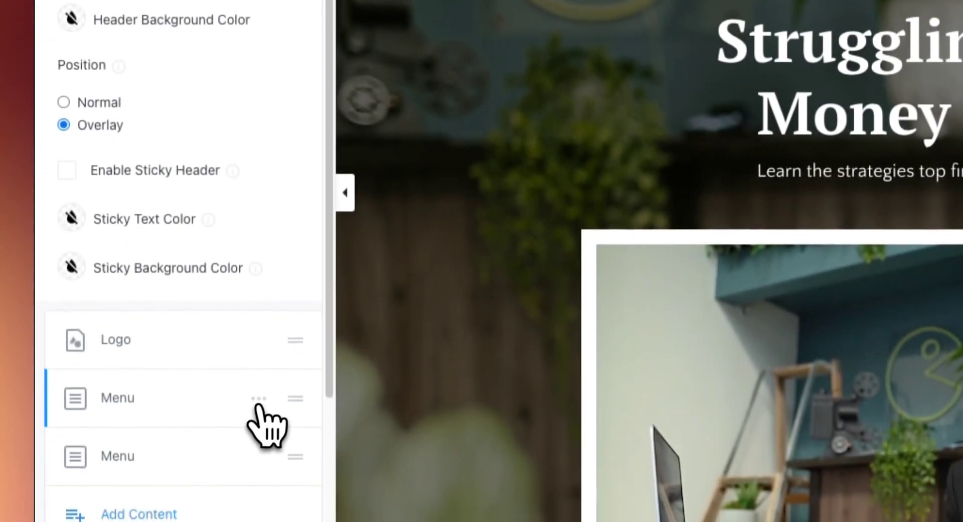
pyautogui.click(258, 394)
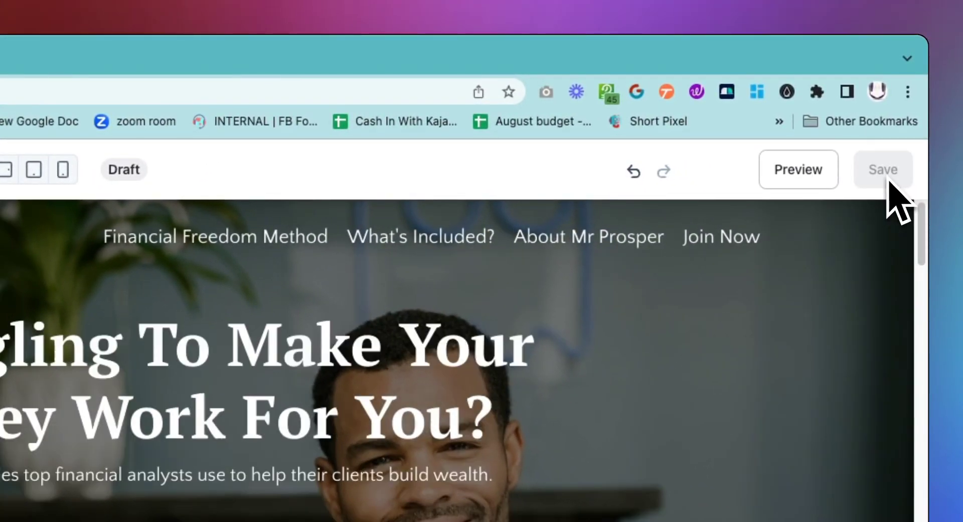
# Step: Preview the page and test that the header menu links, including Join Now, jump to their sections
pyautogui.click(803, 177)
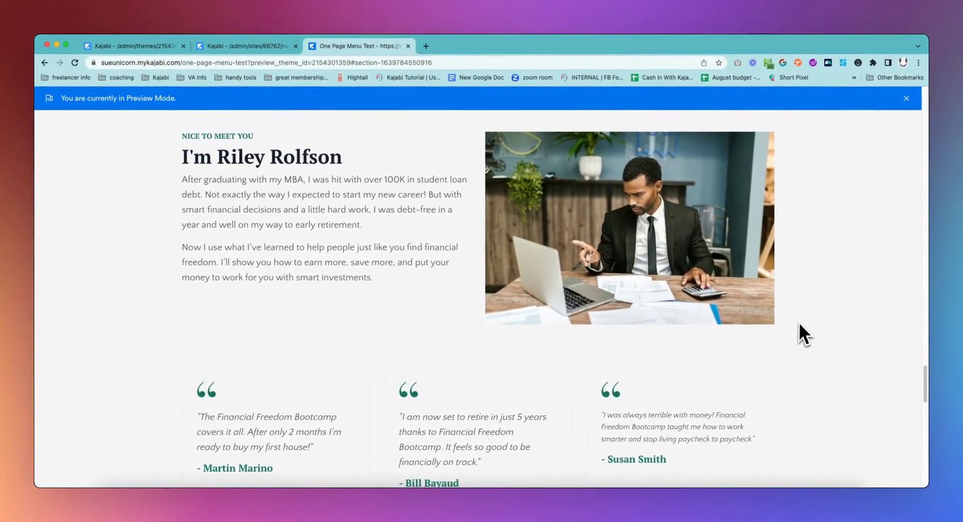
pyautogui.scroll(15, 807, 337)
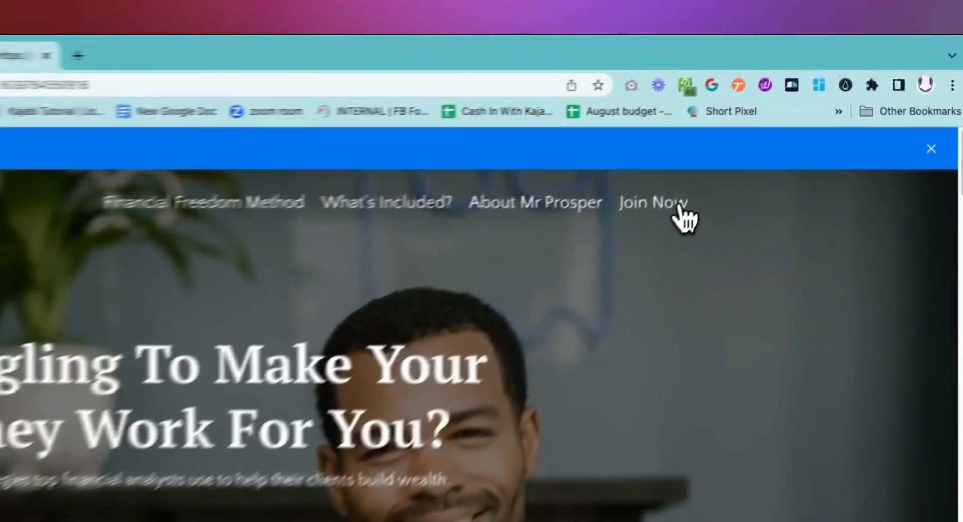
pyautogui.click(681, 205)
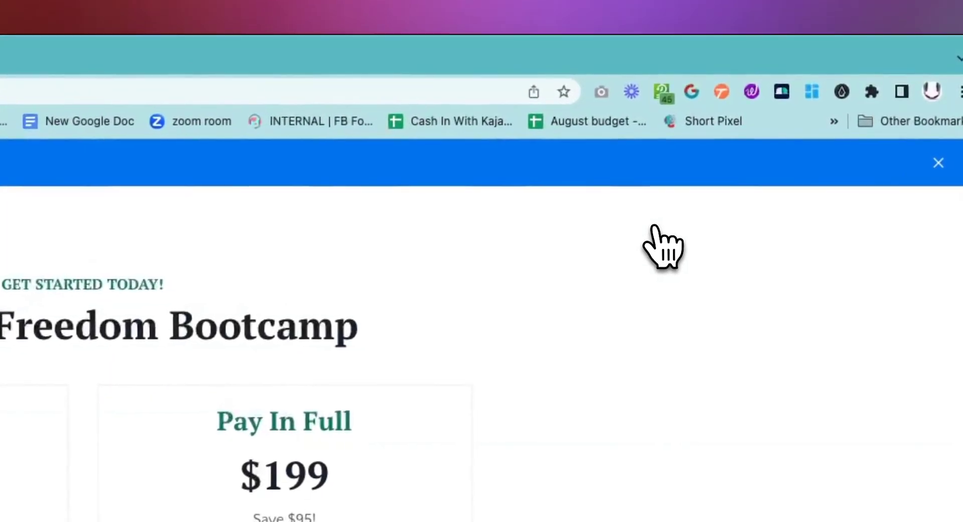